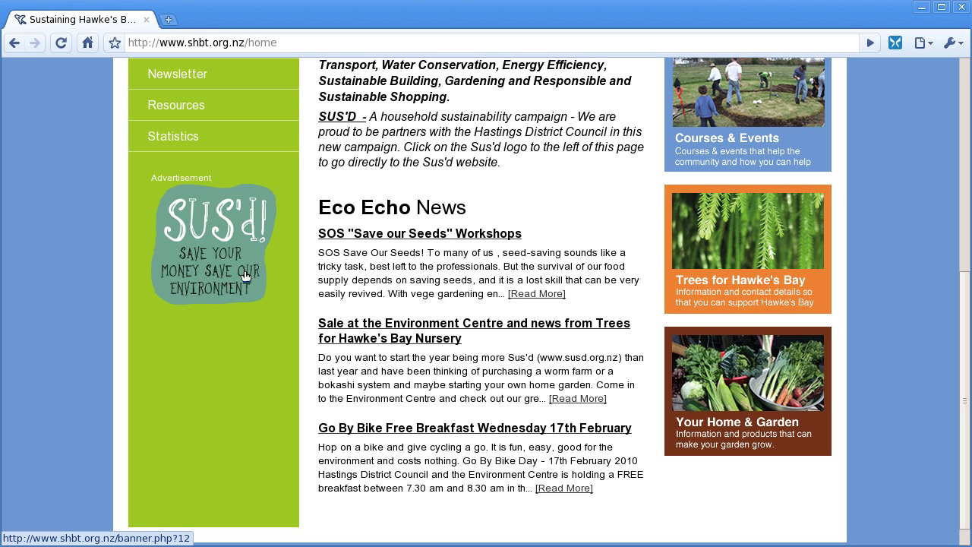
# Step: Visit the Sus'd advertiser site, then go to the admin Content > Banners page
pyautogui.click(234, 224)
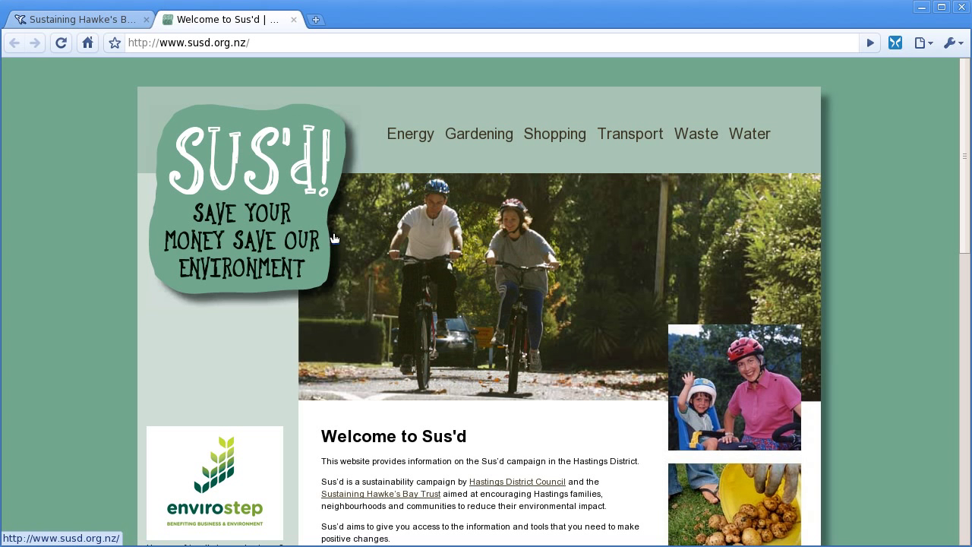
pyautogui.click(294, 19)
pyautogui.click(306, 47)
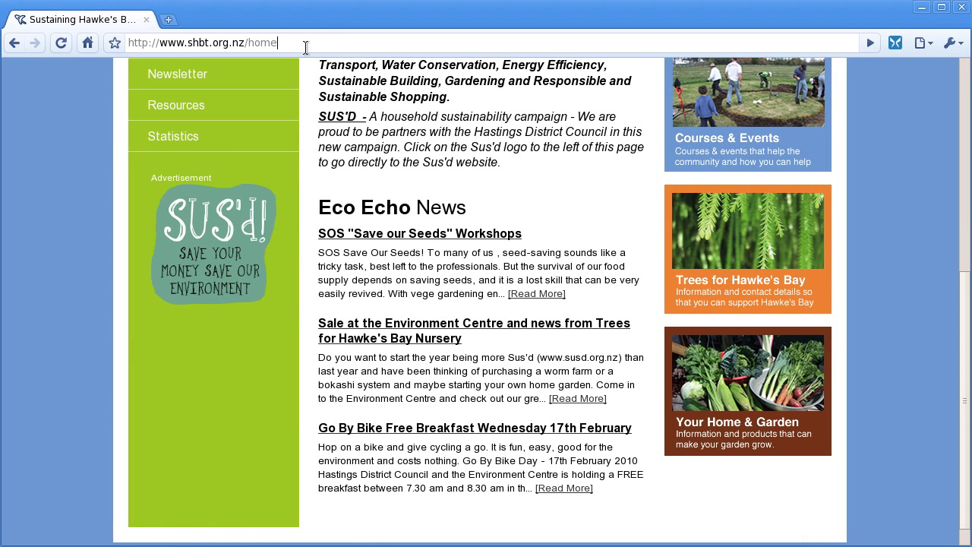
pyautogui.hotkey('shift', 'Left')
pyautogui.hotkey('shift', 'Left')
pyautogui.hotkey('shift', 'Left')
pyautogui.hotkey('shift', 'Left')
pyautogui.write('adm')
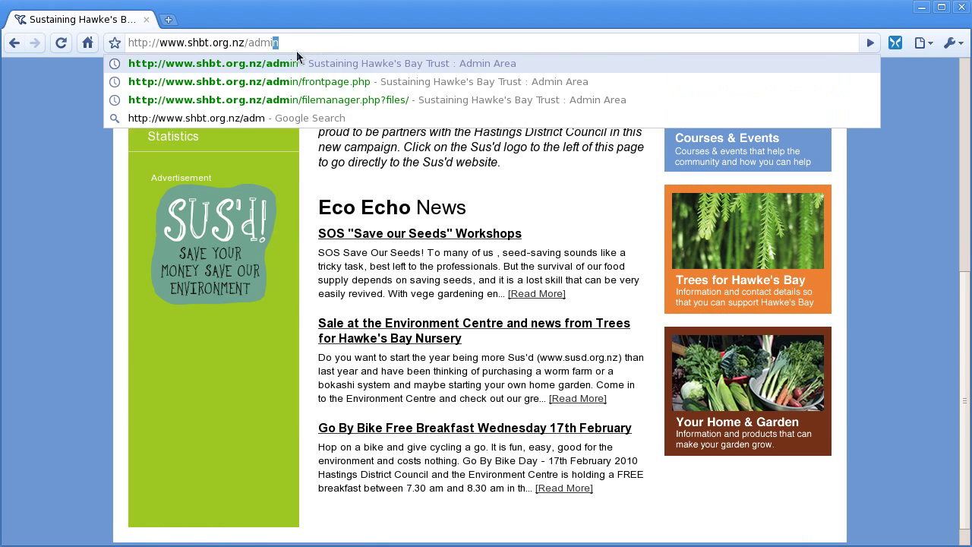
pyautogui.press('Return')
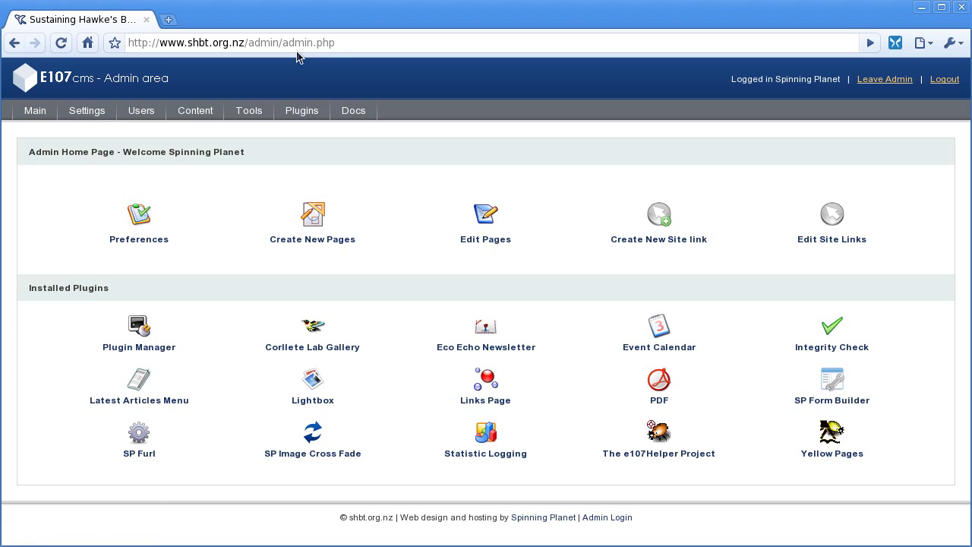
pyautogui.click(194, 111)
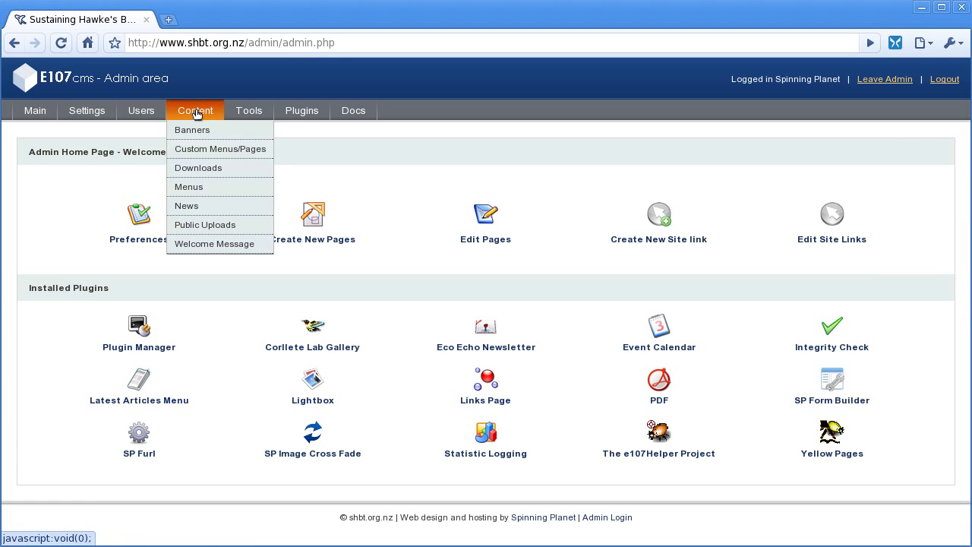
pyautogui.click(192, 132)
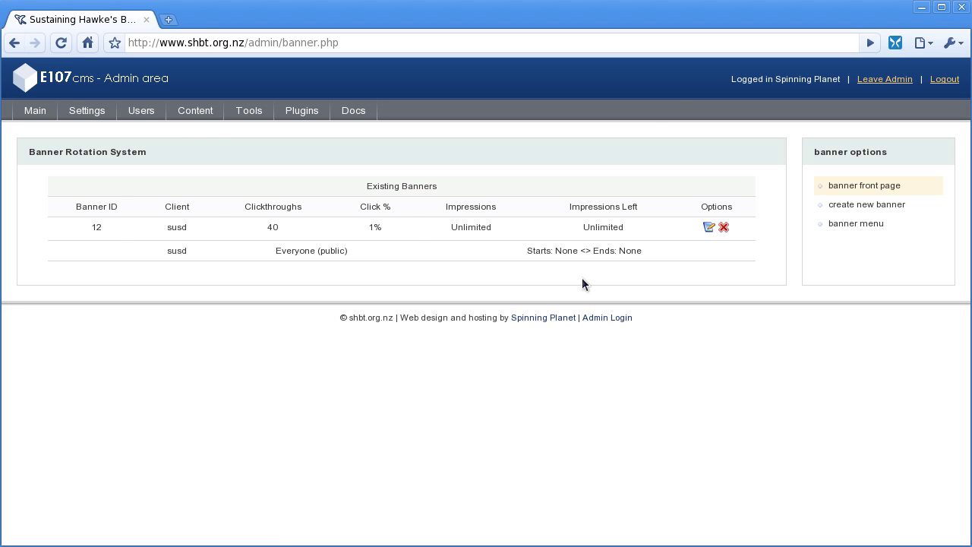
# Step: Open banner 12 for editing and copy its client password
pyautogui.click(709, 227)
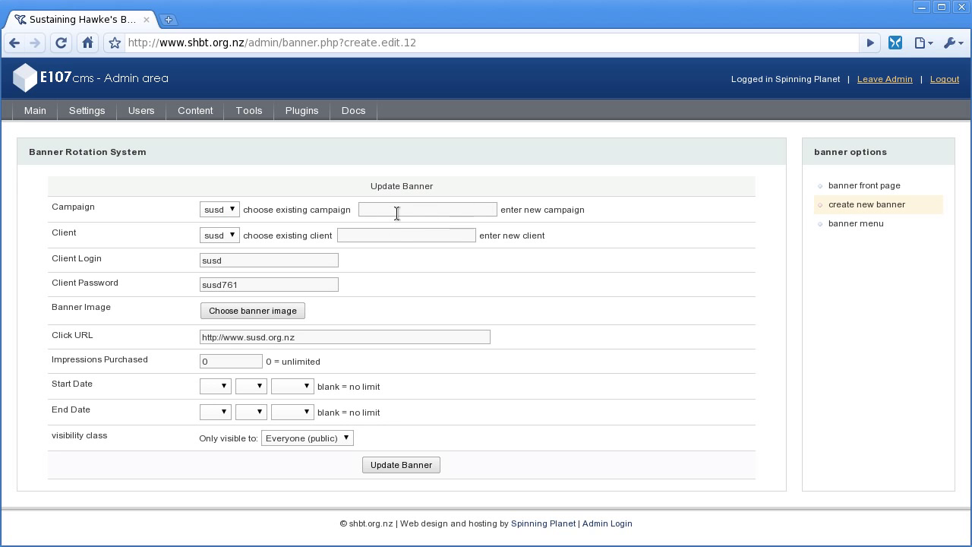
pyautogui.doubleClick(231, 285)
pyautogui.rightClick(230, 283)
pyautogui.click(262, 355)
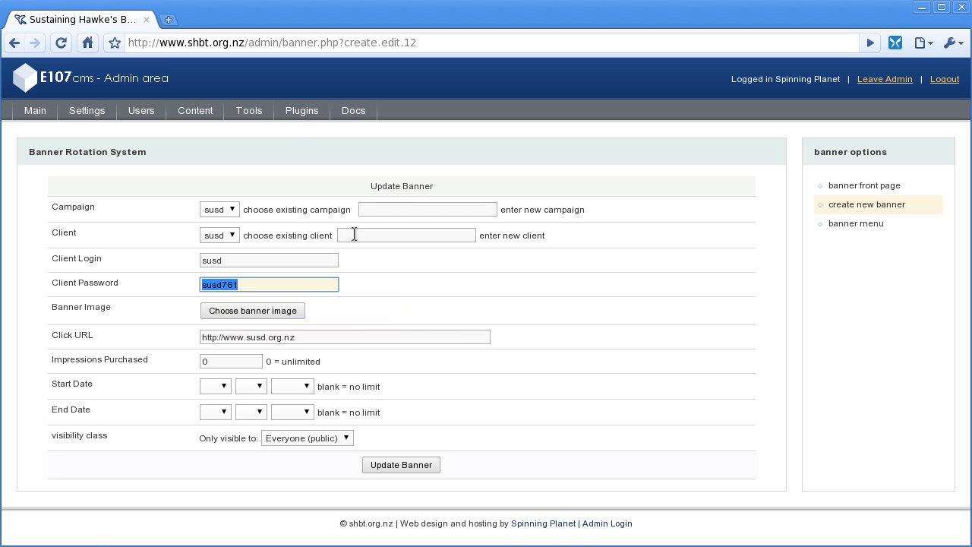
# Step: Load the site's public banner.php page
pyautogui.click(251, 43)
pyautogui.hotkey('shift', 'Right')
pyautogui.hotkey('shift', 'Right')
pyautogui.hotkey('shift', 'Right')
pyautogui.hotkey('shift', 'Right')
pyautogui.hotkey('shift', 'Right')
pyautogui.hotkey('shift', 'Right')
pyautogui.hotkey('shift', 'Right')
pyautogui.hotkey('shift', 'Right')
pyautogui.hotkey('shift', 'Right')
pyautogui.hotkey('shift', 'Right')
pyautogui.hotkey('shift', 'Right')
pyautogui.hotkey('shift', 'Right')
pyautogui.hotkey('shift', 'Right')
pyautogui.hotkey('shift', 'Right')
pyautogui.hotkey('shift', 'Right')
pyautogui.hotkey('shift', 'Right')
pyautogui.hotkey('shift', 'Right')
pyautogui.hotkey('shift', 'Right')
pyautogui.hotkey('shift', 'Right')
pyautogui.hotkey('shift', 'Right')
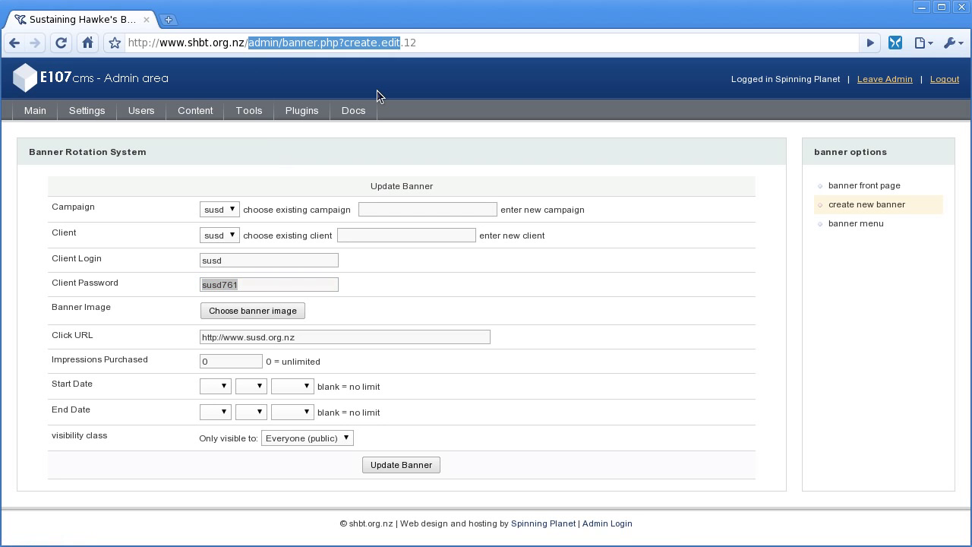
pyautogui.write('banner.php')
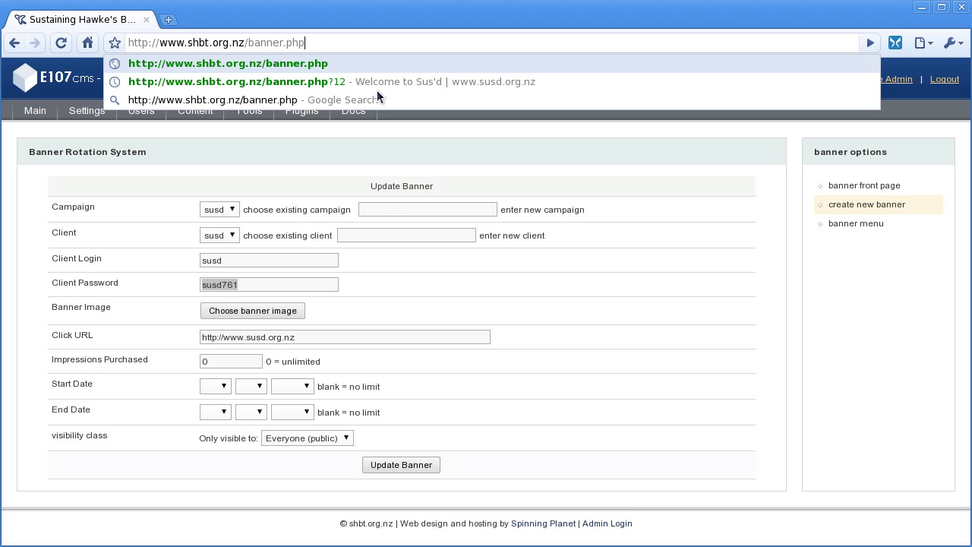
pyautogui.press('Return')
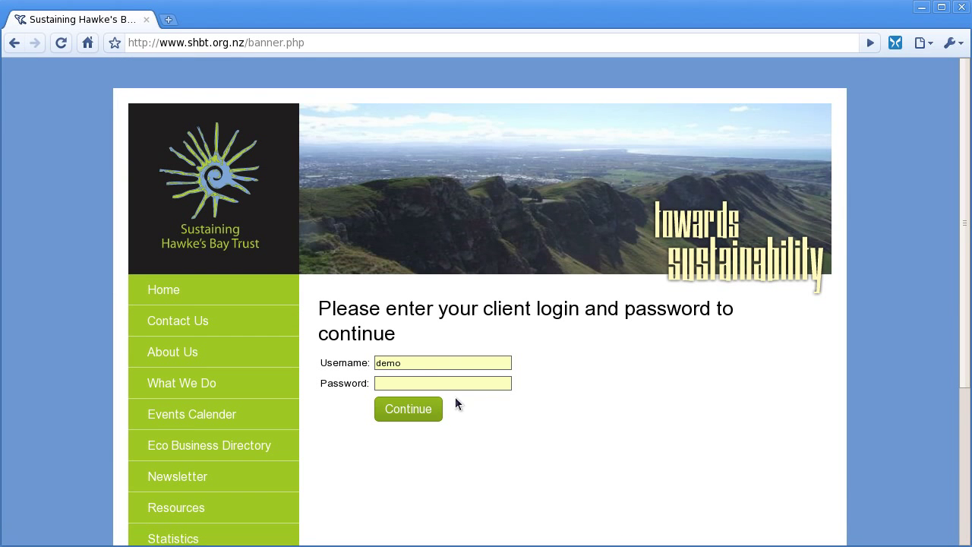
pyautogui.doubleClick(386, 362)
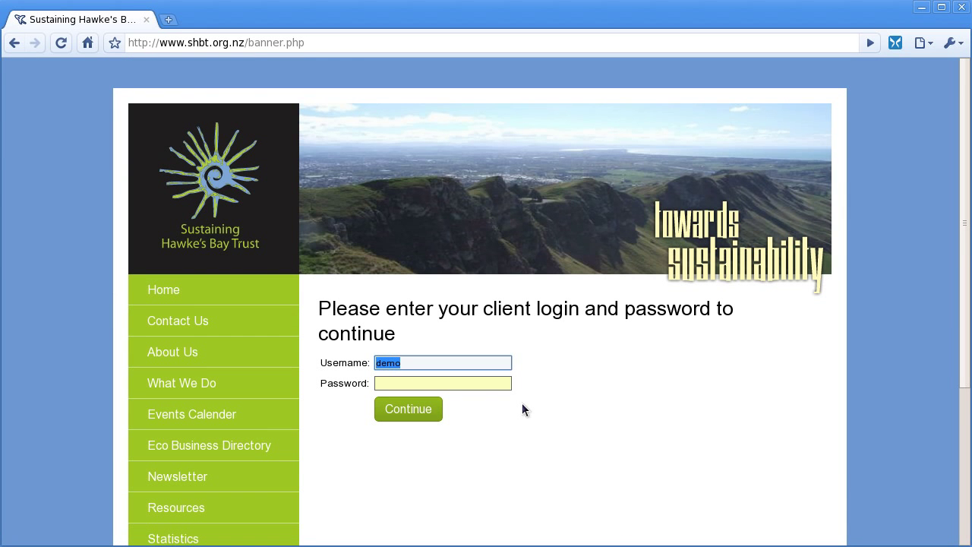
pyautogui.write('susd')
pyautogui.press('Tab')
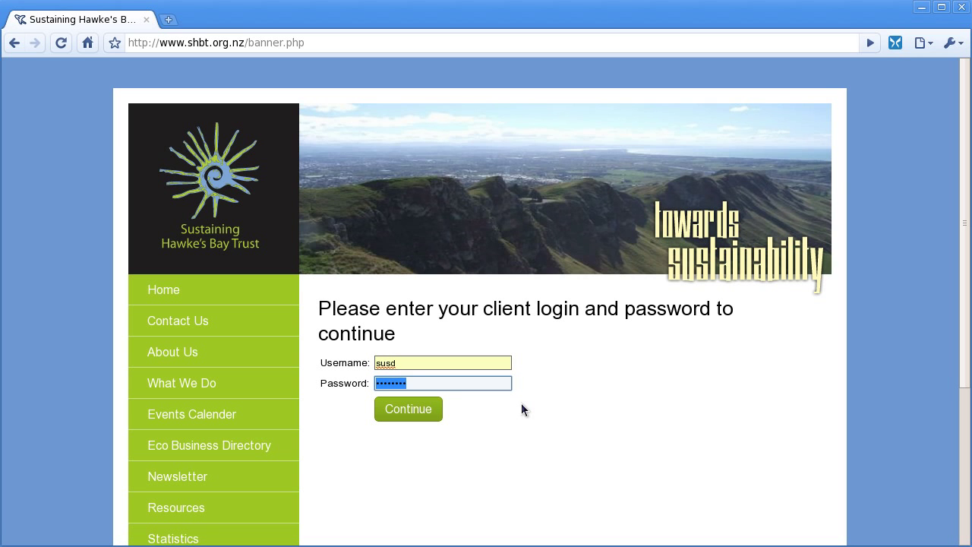
pyautogui.press('Return')
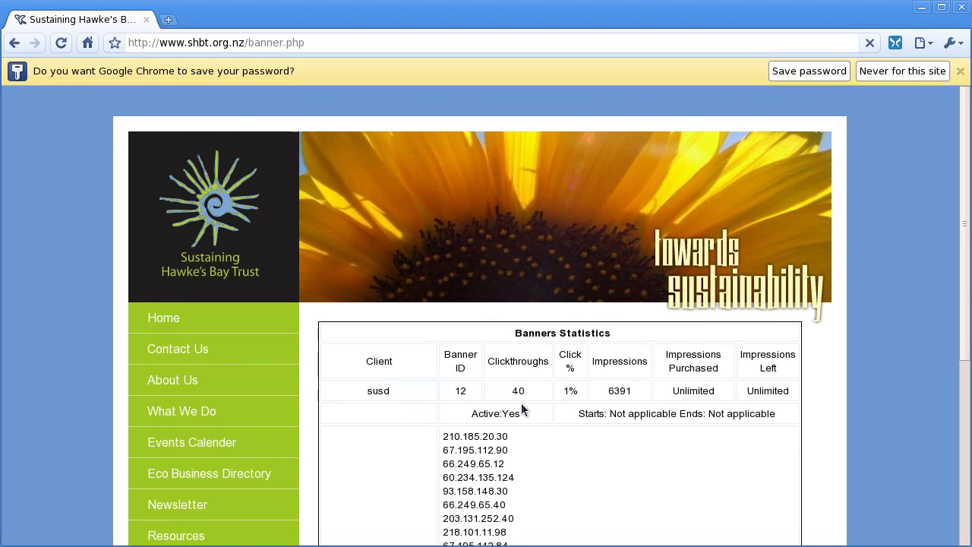
pyautogui.scroll(-3, 593, 395)
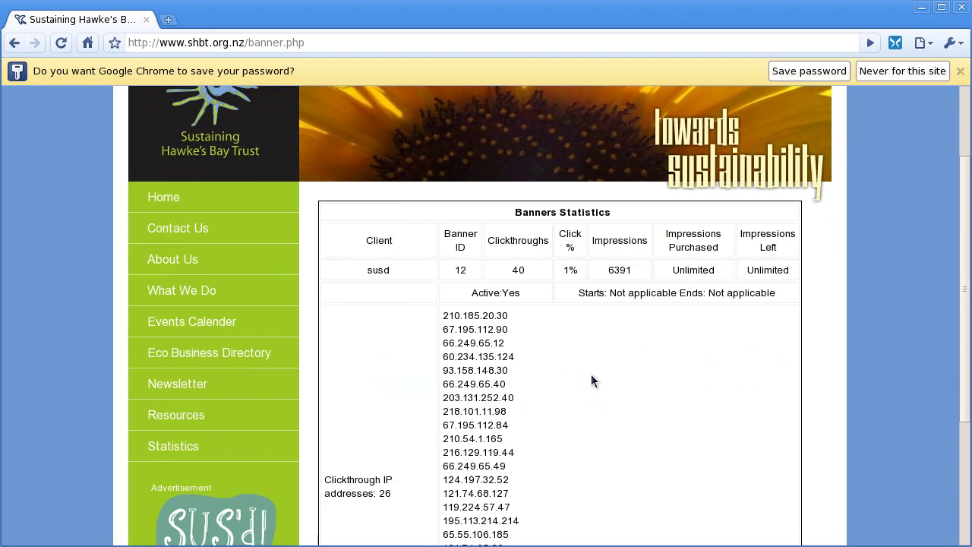
pyautogui.scroll(-3, 591, 380)
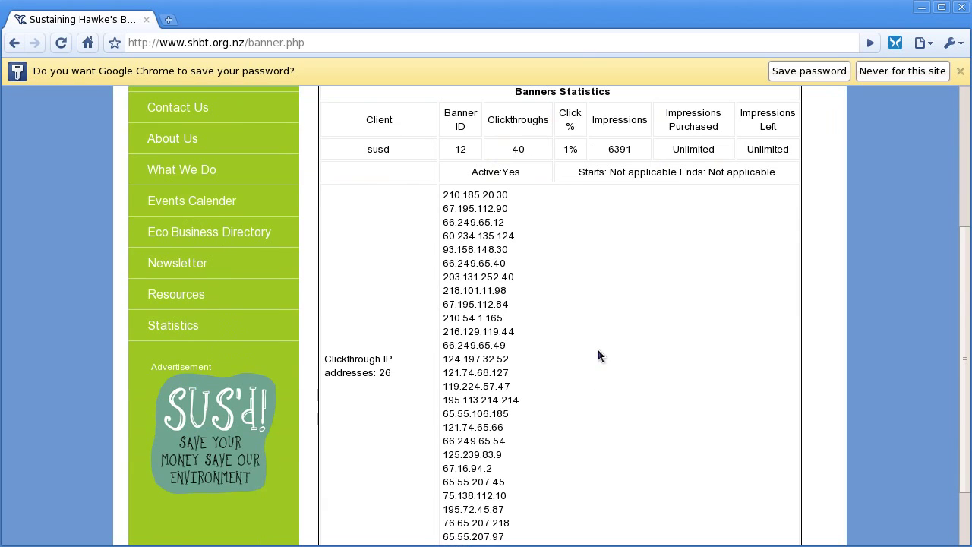
pyautogui.scroll(2, 596, 350)
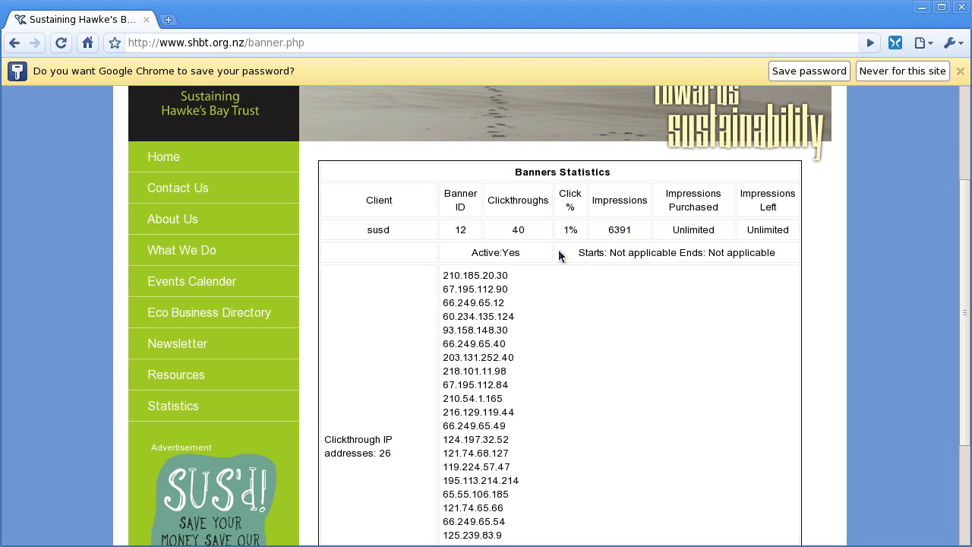
# Step: Go to the mistyped /admn address, which returns a 404 page
pyautogui.click(327, 43)
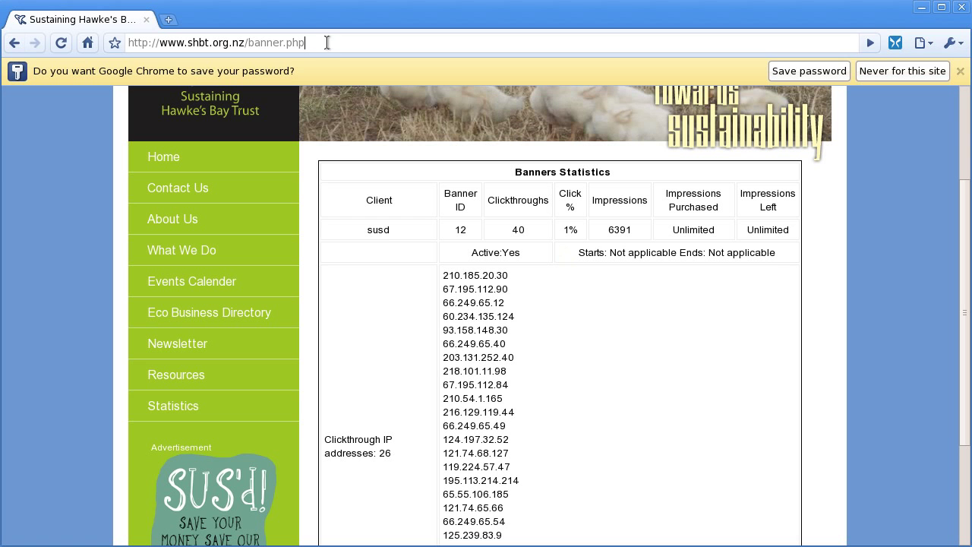
pyautogui.hotkey('ctrl', 'shift', 'Left')
pyautogui.hotkey('ctrl', 'shift', 'Left')
pyautogui.write('admn')
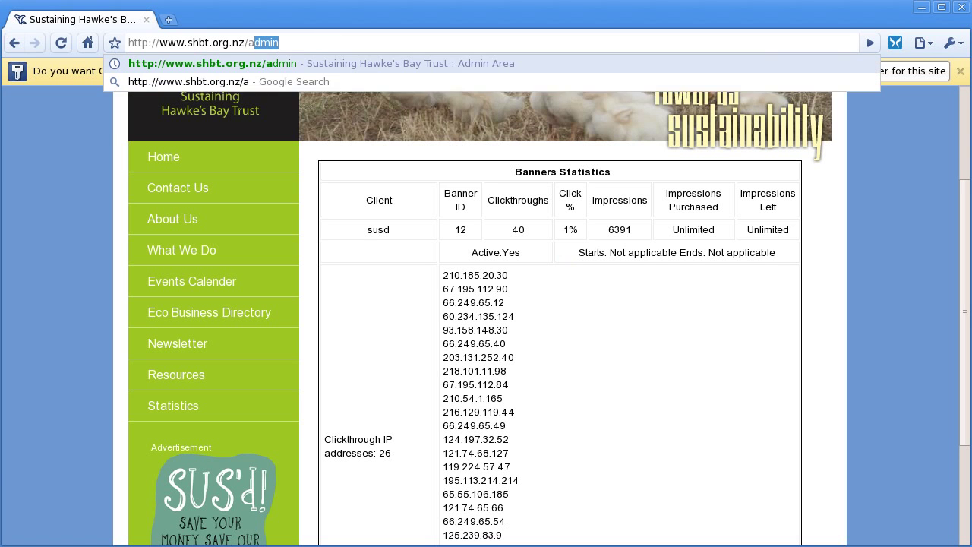
pyautogui.press('Return')
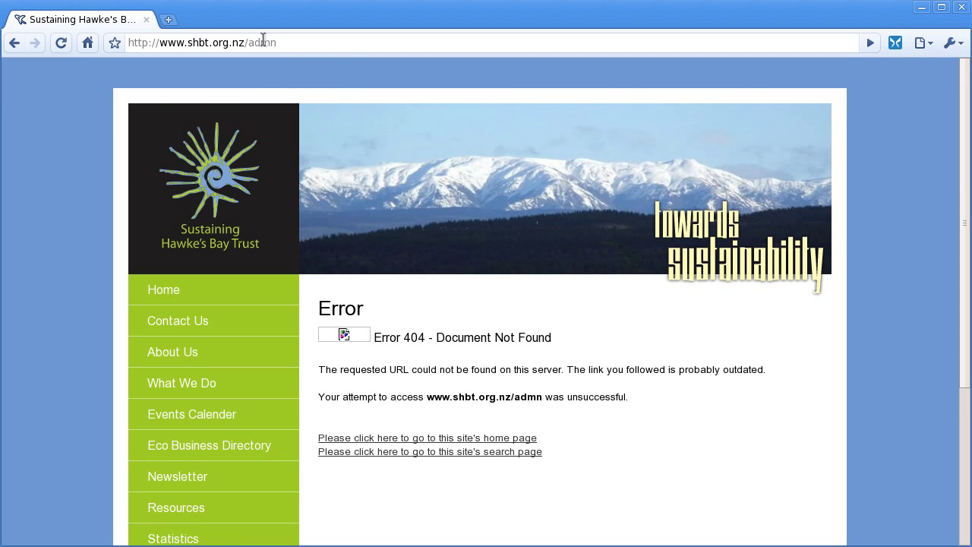
pyautogui.click(308, 43)
pyautogui.press('Return')
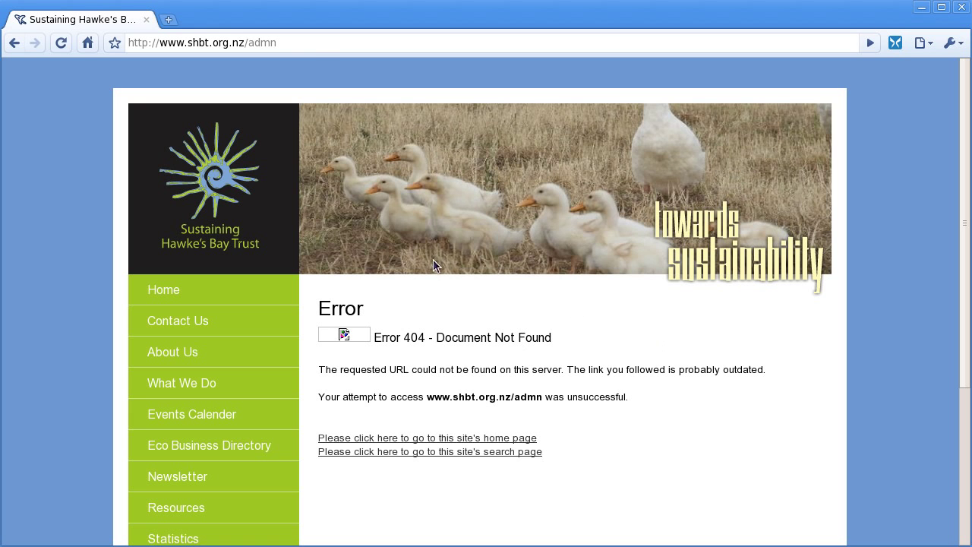
pyautogui.scroll(-3, 276, 362)
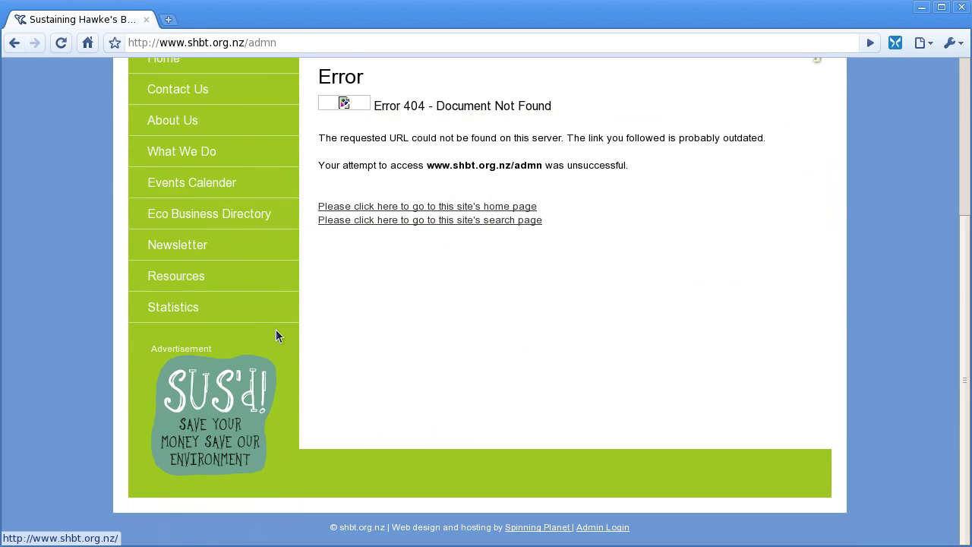
pyautogui.scroll(3, 275, 329)
# Step: Return to the site home page and follow the footer's Admin Login link
pyautogui.click(254, 42)
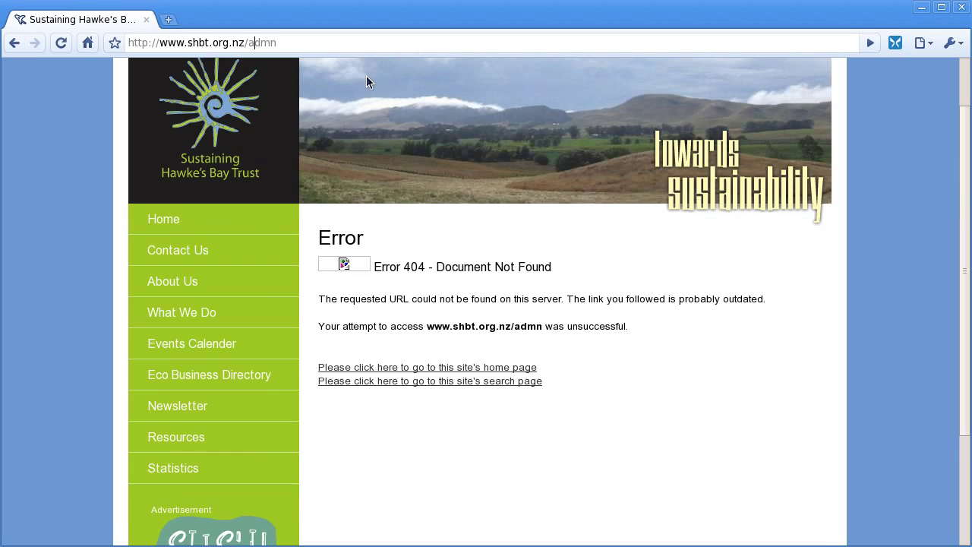
pyautogui.click(165, 221)
pyautogui.scroll(-5, 399, 353)
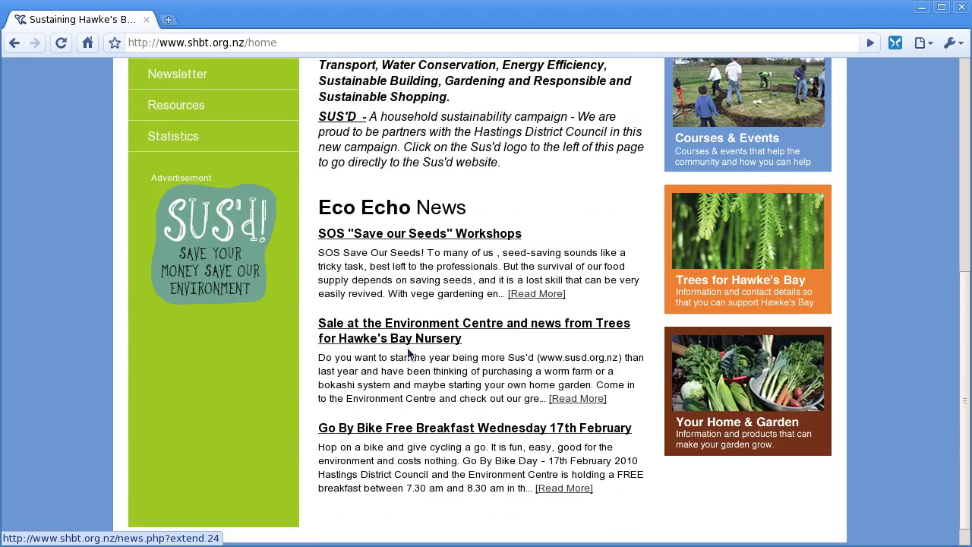
pyautogui.scroll(3, 412, 355)
pyautogui.scroll(-1, 430, 367)
pyautogui.scroll(-3, 430, 366)
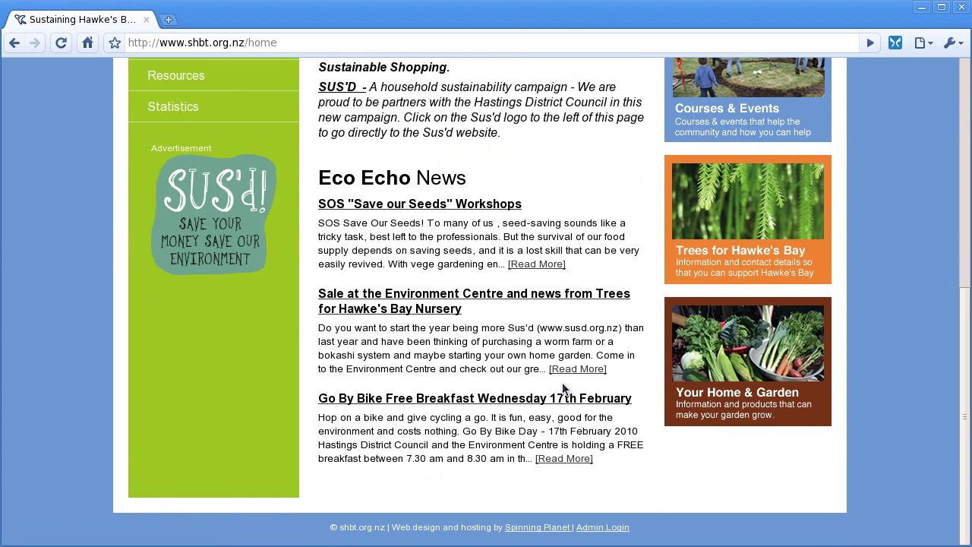
pyautogui.click(602, 527)
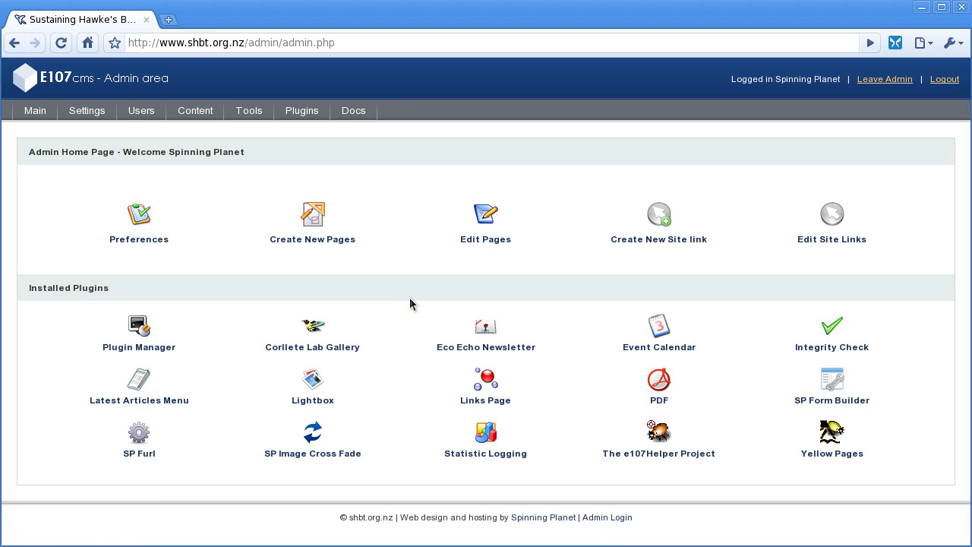
# Step: Open banner 12's edit form, browse its images and click-through URL, keeping visibility Everyone (public)
pyautogui.click(202, 118)
pyautogui.click(199, 138)
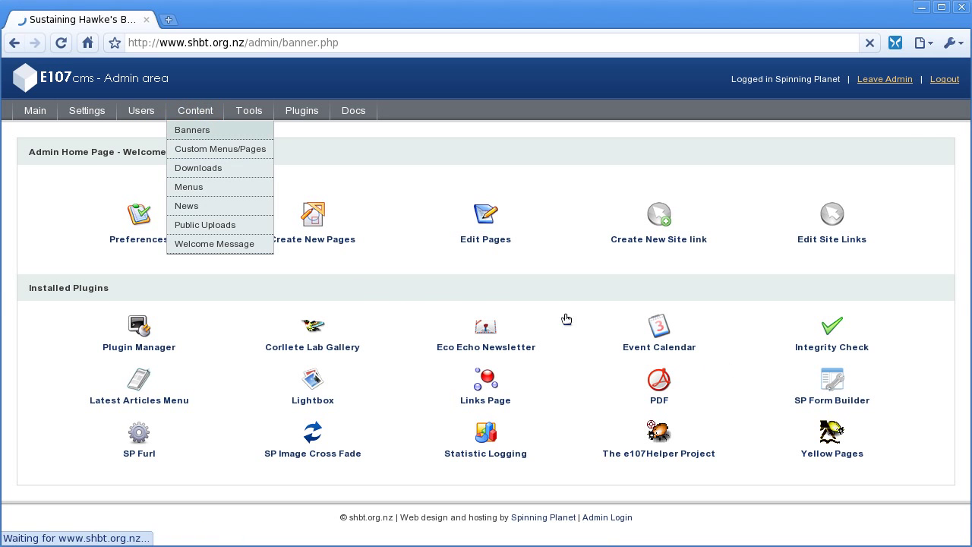
pyautogui.click(708, 227)
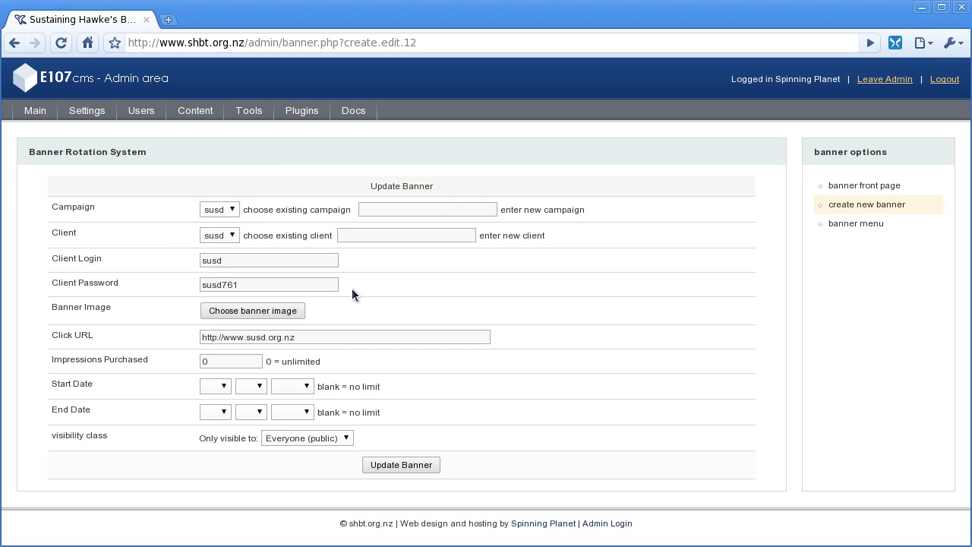
pyautogui.click(235, 311)
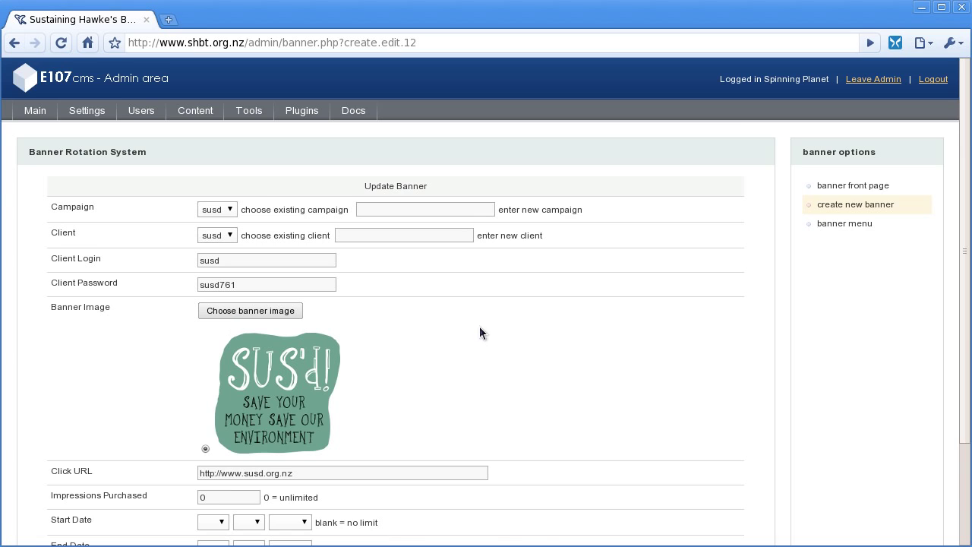
pyautogui.scroll(-3, 479, 327)
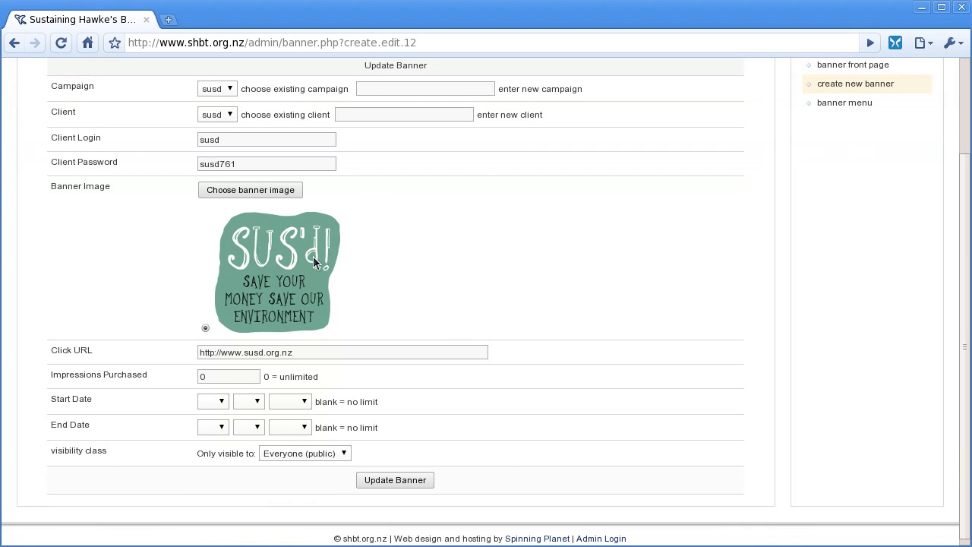
pyautogui.scroll(-1, 479, 297)
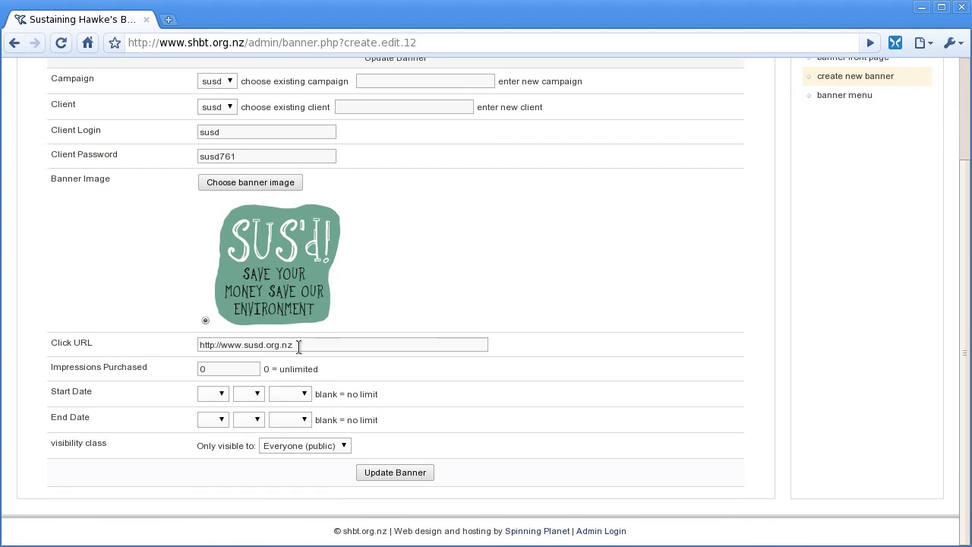
pyautogui.tripleClick(261, 346)
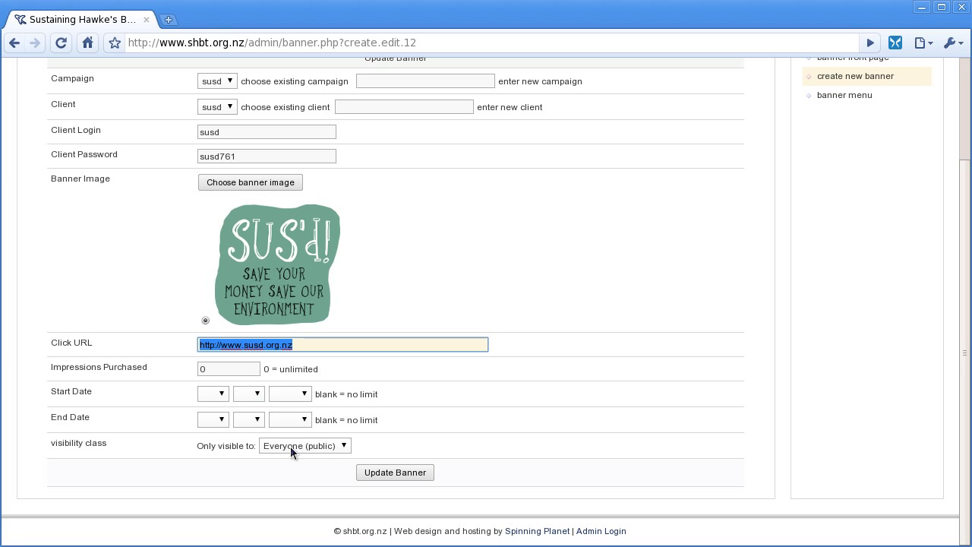
pyautogui.click(339, 447)
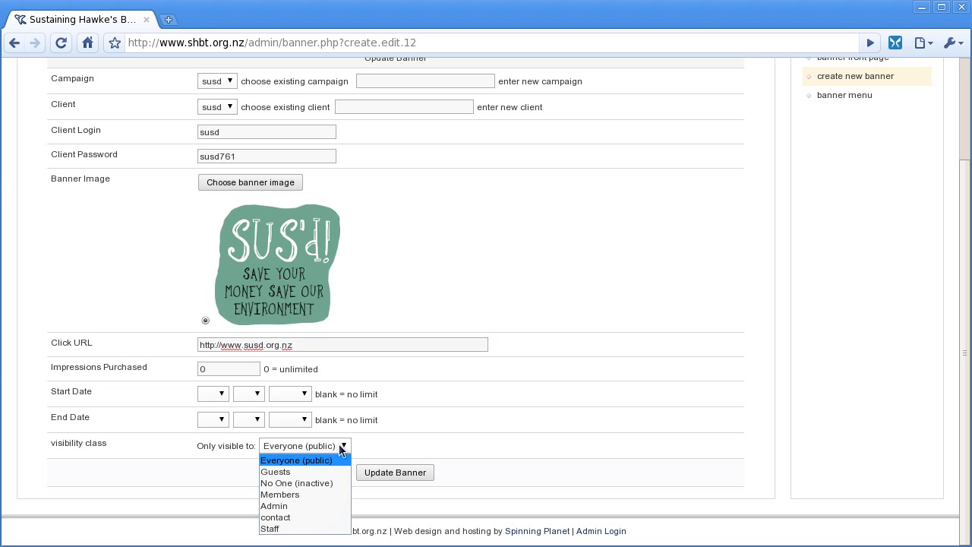
pyautogui.click(177, 472)
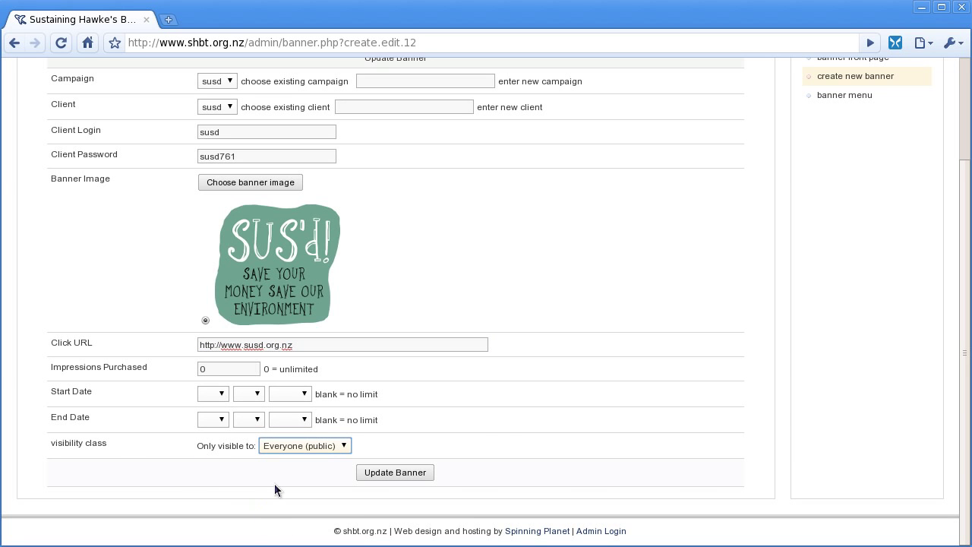
pyautogui.scroll(3, 698, 370)
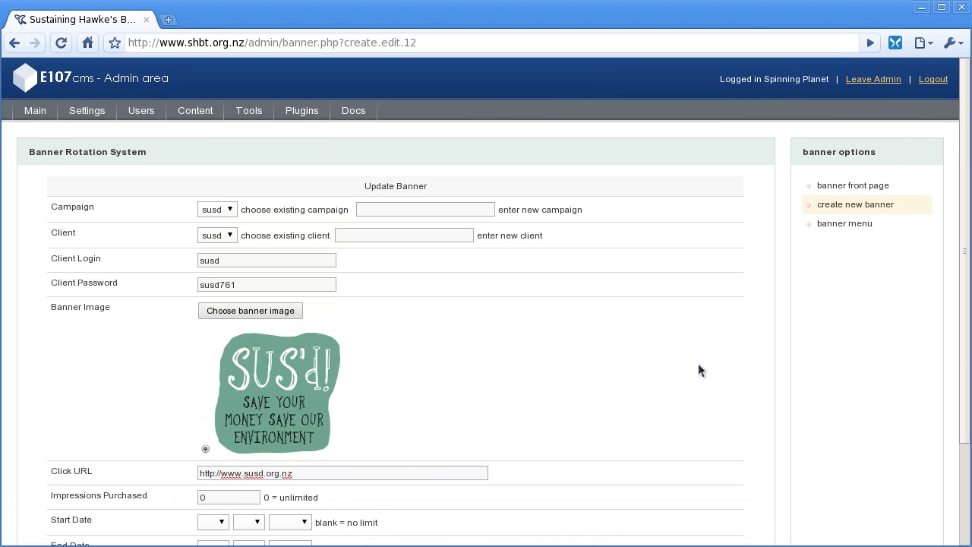
# Step: Start a new banner for campaign sp under client susd, entering its client login and password
pyautogui.click(847, 205)
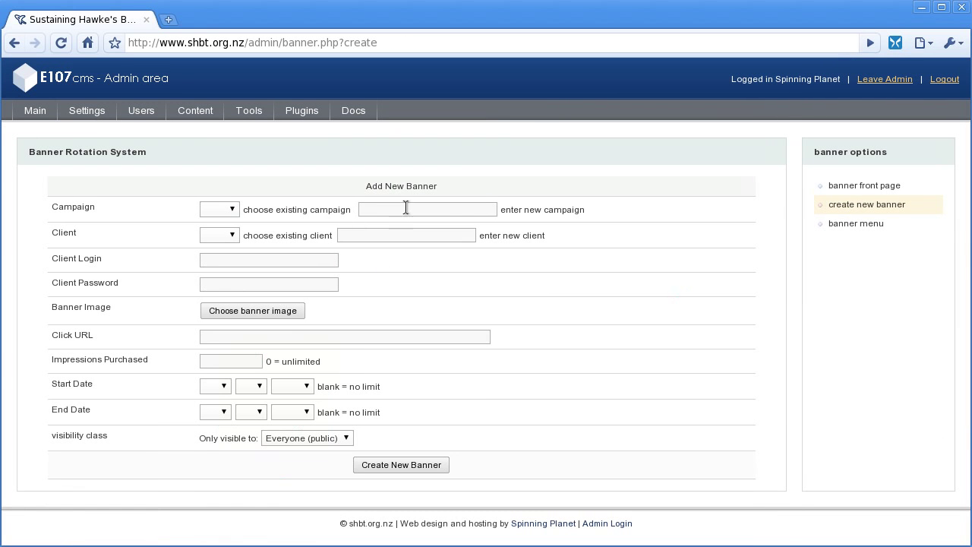
pyautogui.click(414, 210)
pyautogui.write('sp')
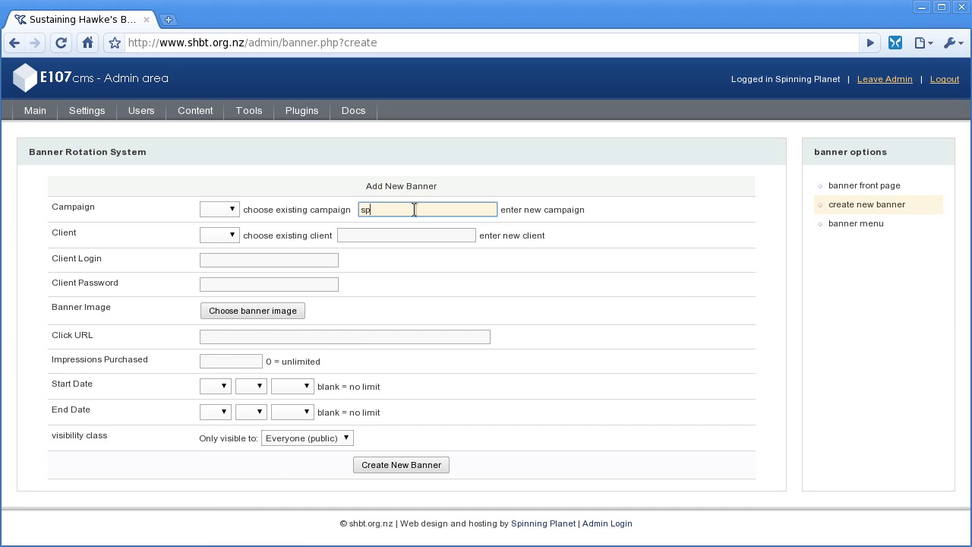
pyautogui.press('Tab')
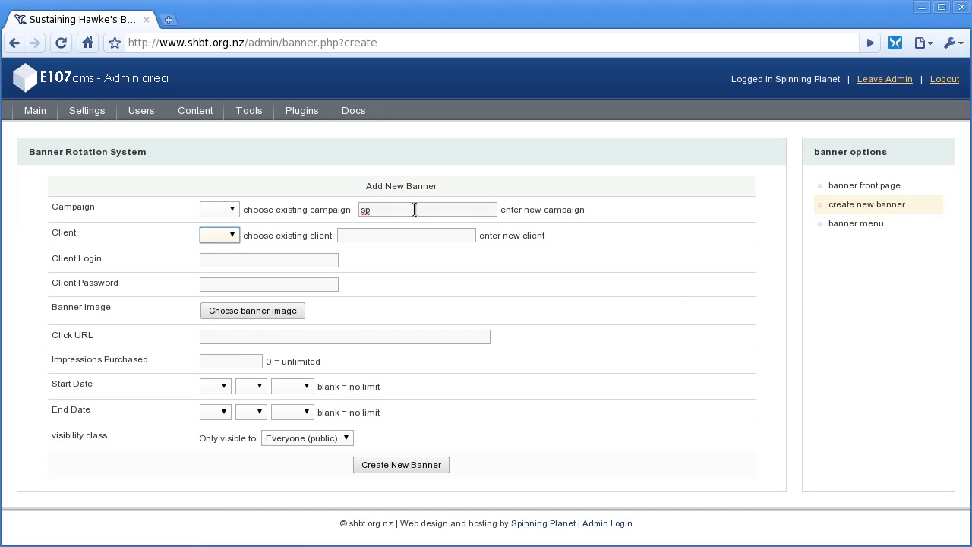
pyautogui.press('Down')
pyautogui.click(261, 263)
pyautogui.write('sp')
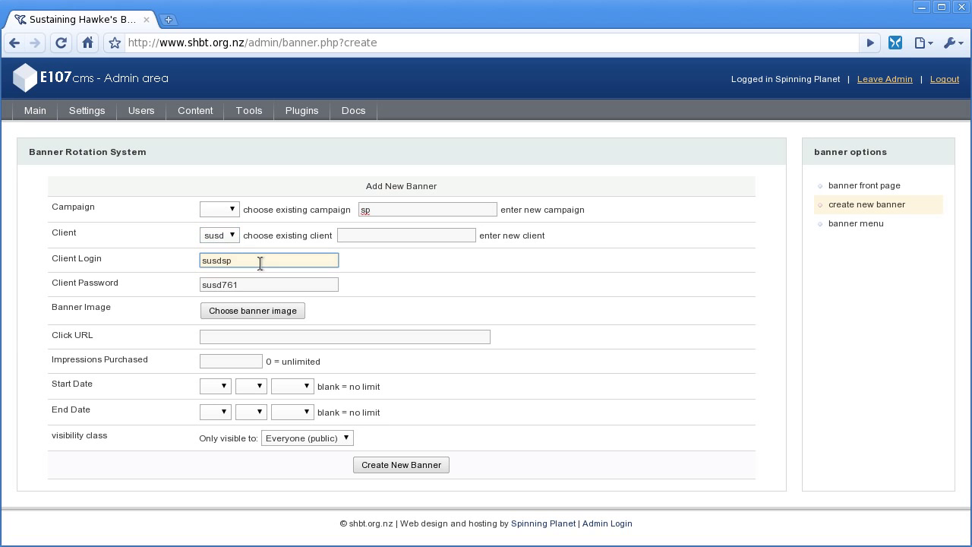
pyautogui.doubleClick(260, 263)
pyautogui.write('sp')
pyautogui.press('Tab')
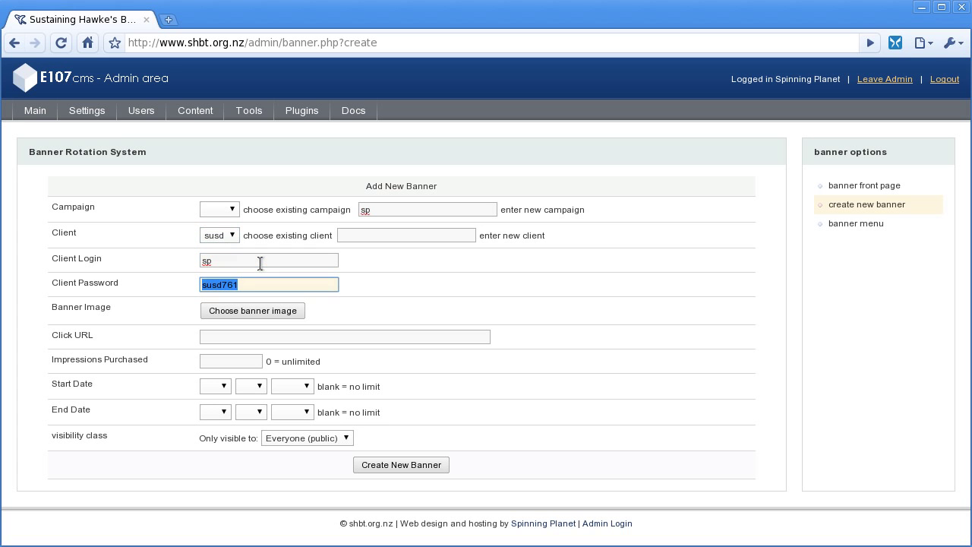
pyautogui.write('1234')
pyautogui.click(449, 354)
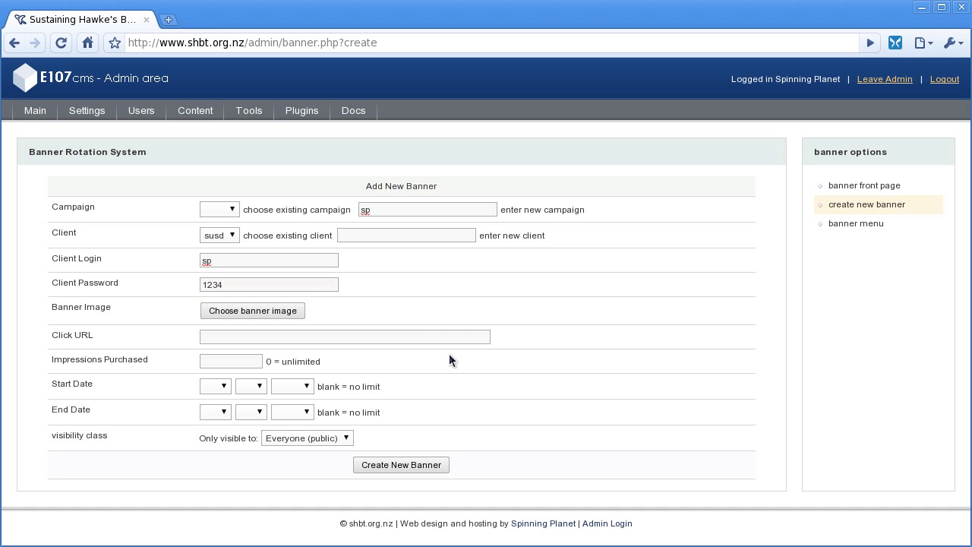
pyautogui.click(281, 338)
pyautogui.write('htt')
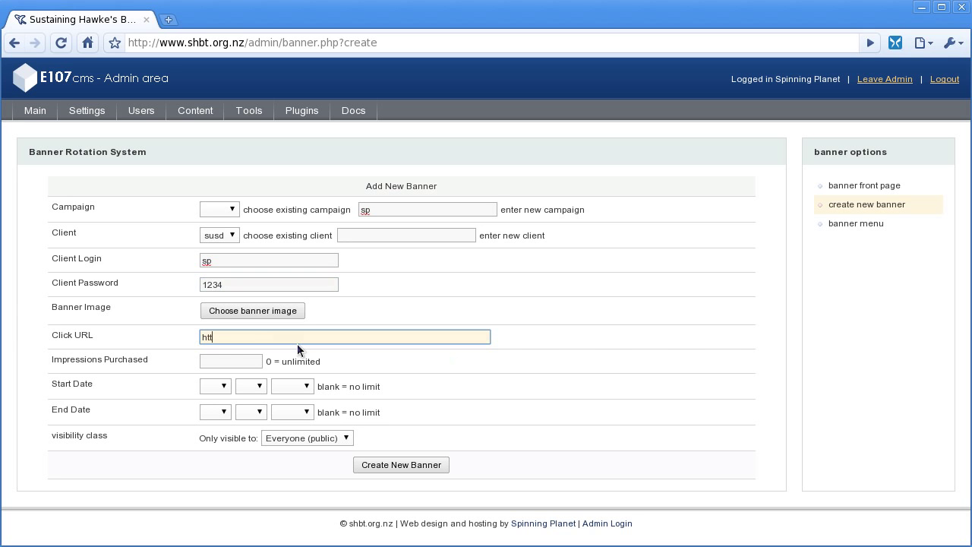
pyautogui.write('p://www.spinningplanet.co.nz')
pyautogui.click(240, 363)
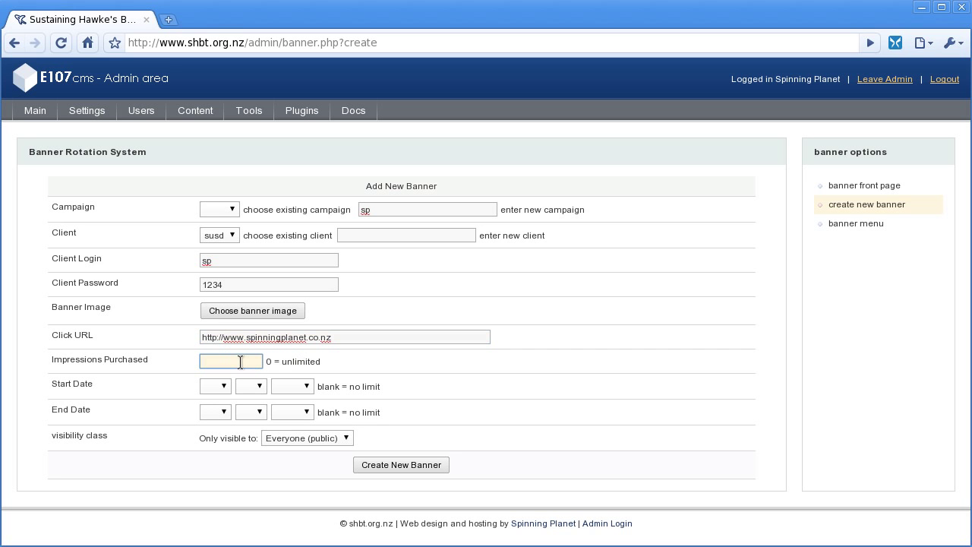
pyautogui.write('0')
pyautogui.click(267, 311)
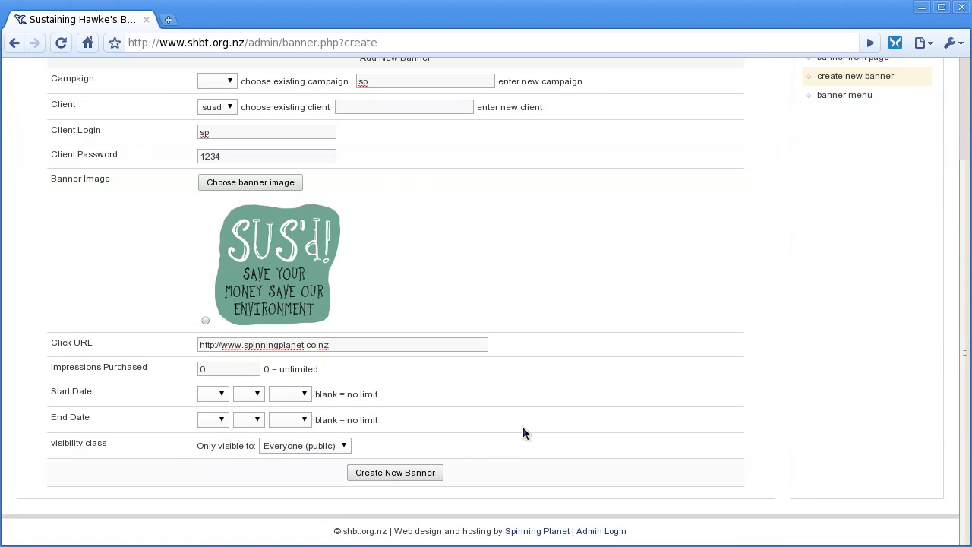
pyautogui.click(396, 471)
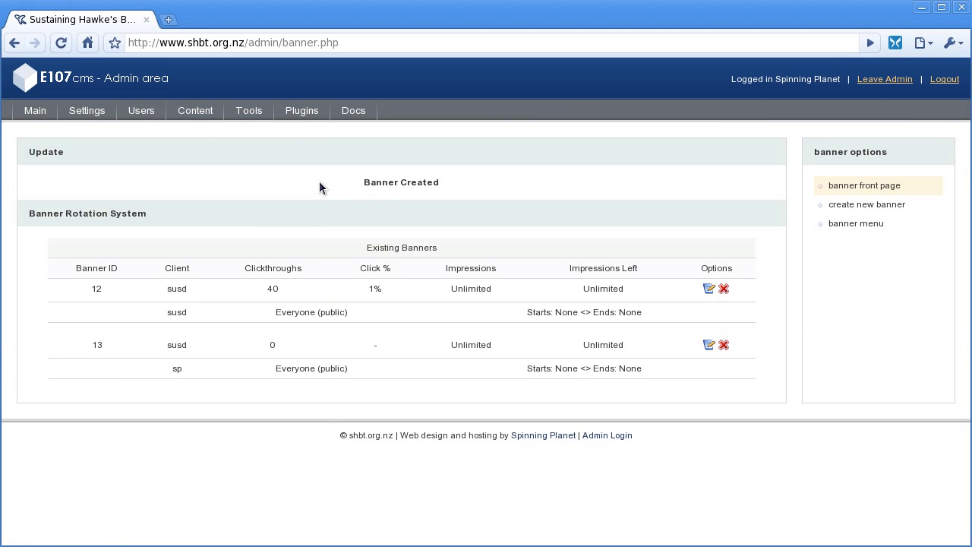
# Step: Open the File Manager and move from Newspost-Images up to root/images/
pyautogui.click(256, 112)
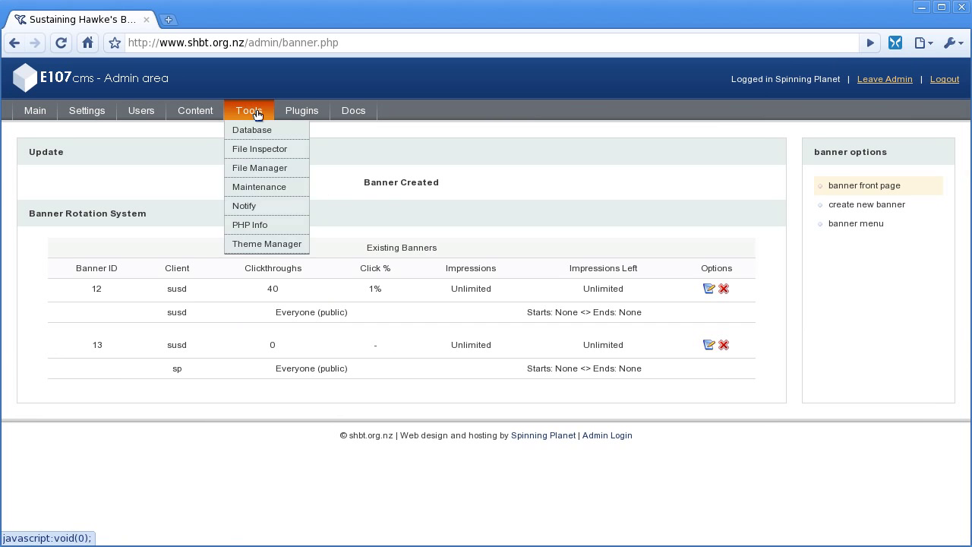
pyautogui.click(272, 171)
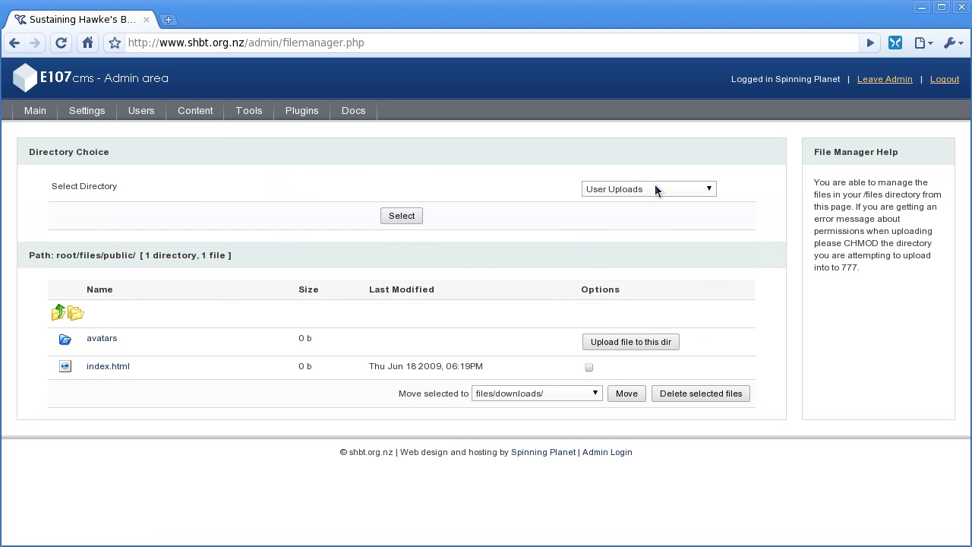
pyautogui.click(655, 189)
pyautogui.click(649, 227)
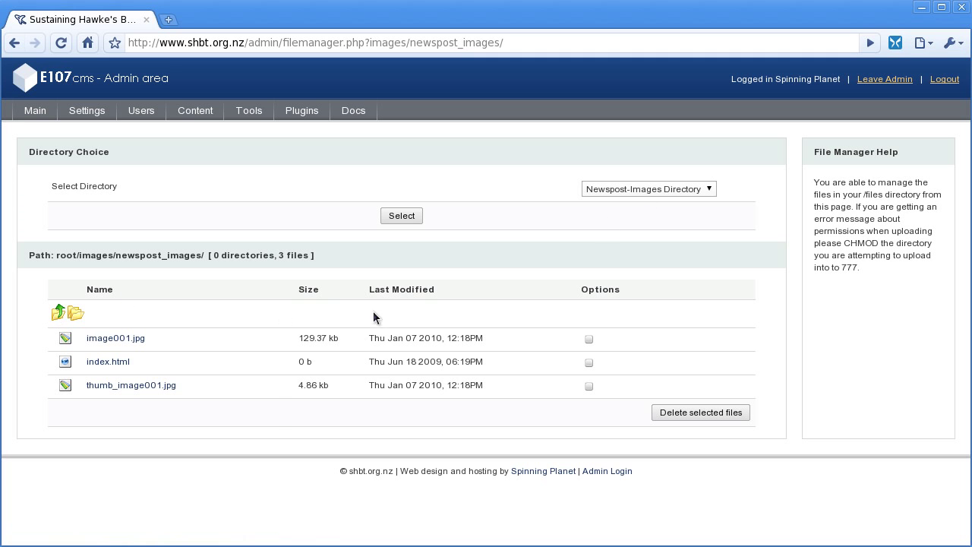
pyautogui.click(56, 314)
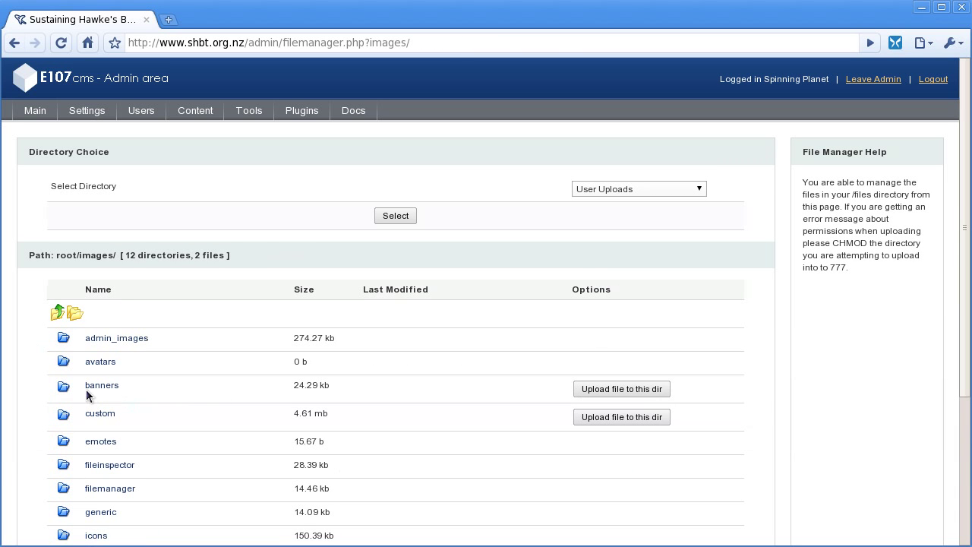
# Step: Upload spinning_planet_banner_ad.png from Pictures > Banners into the banners folder
pyautogui.click(612, 391)
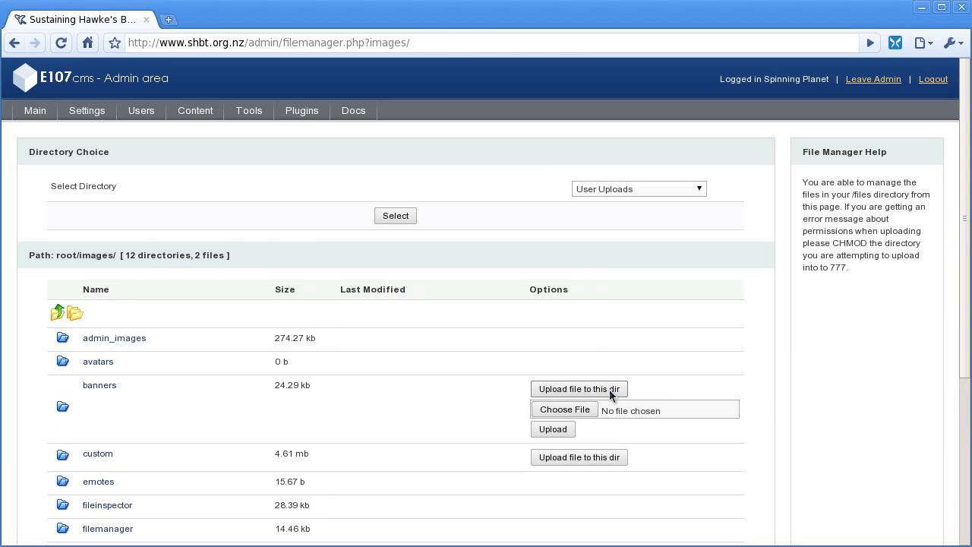
pyautogui.click(558, 411)
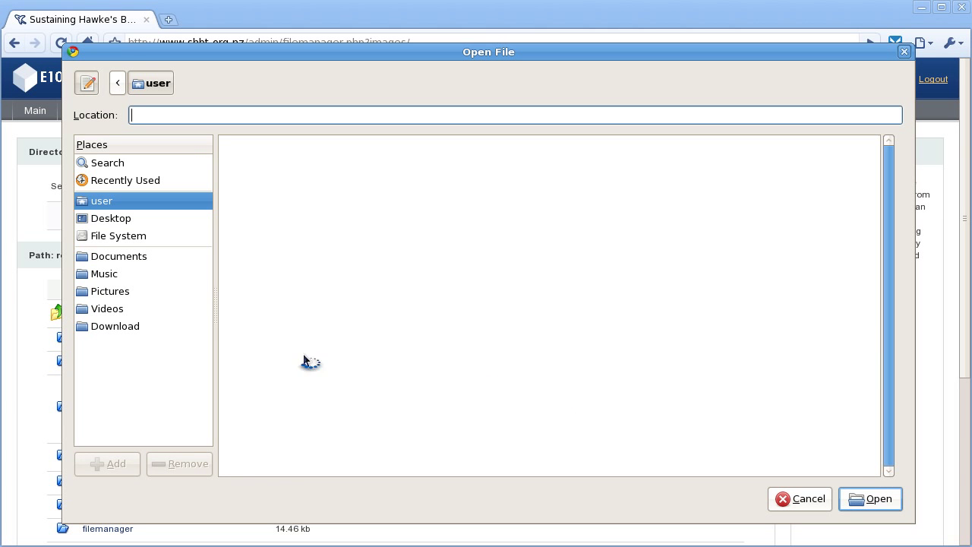
pyautogui.click(104, 291)
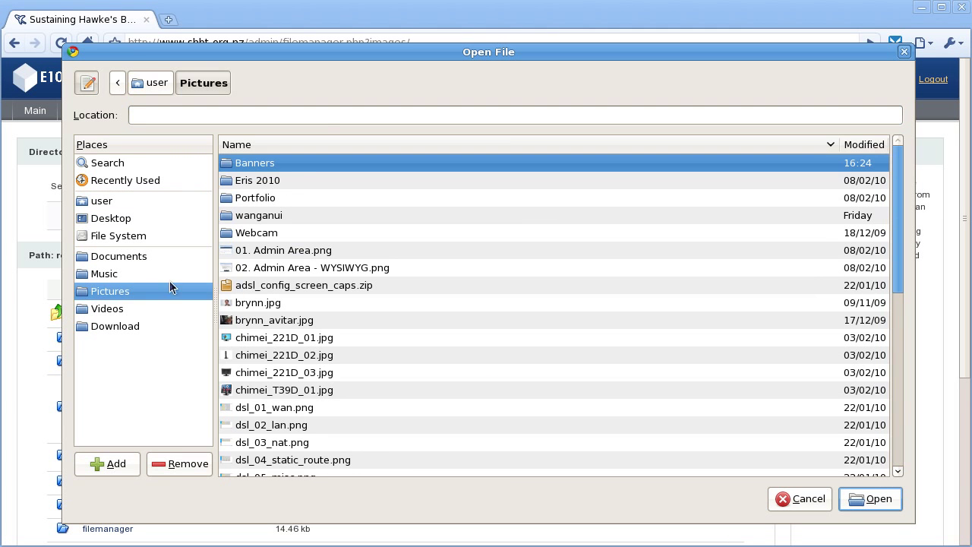
pyautogui.doubleClick(271, 163)
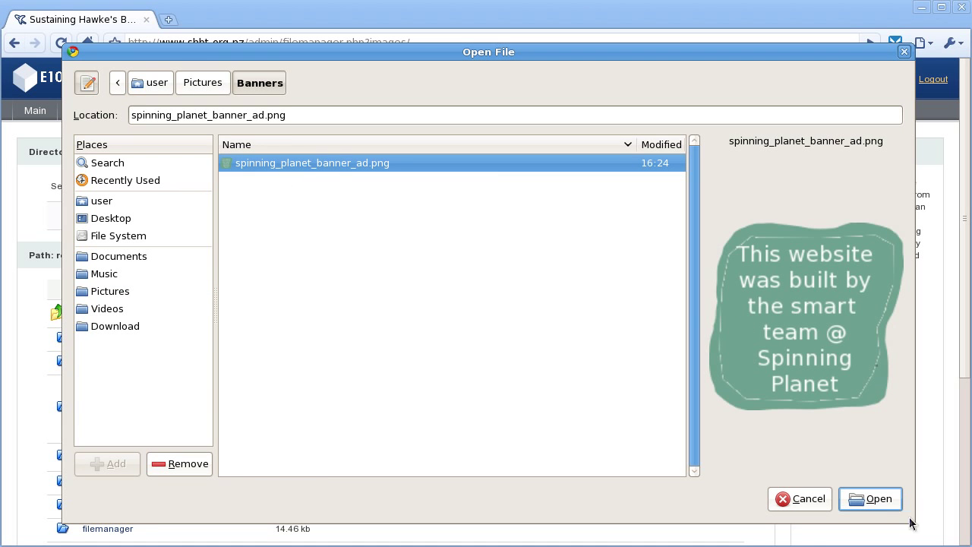
pyautogui.click(873, 500)
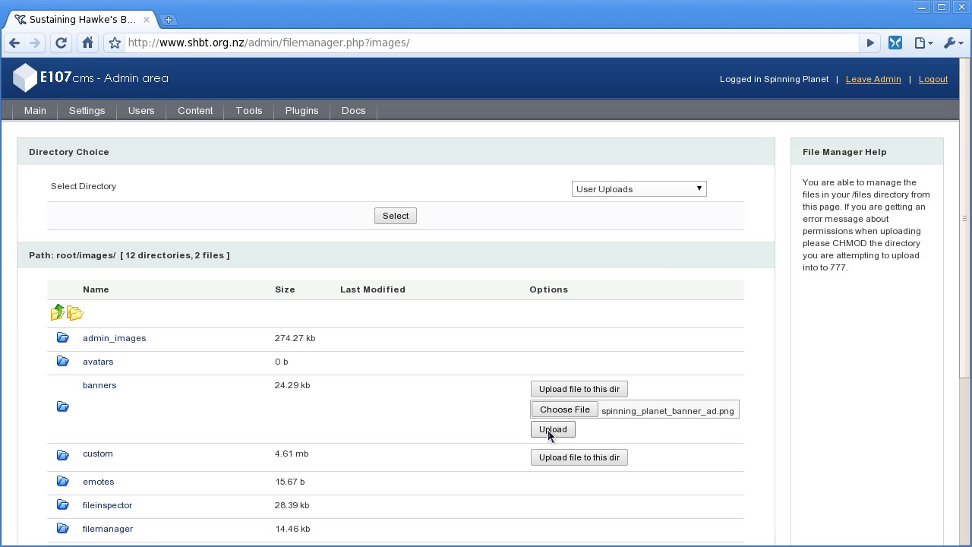
pyautogui.click(552, 429)
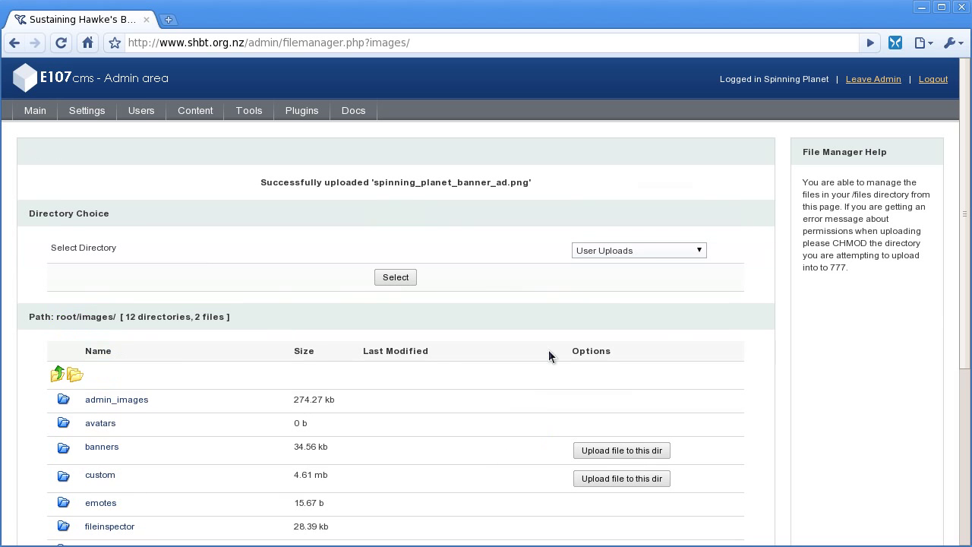
# Step: Open banner 13 for editing and replace its existing client with new client sp
pyautogui.click(195, 112)
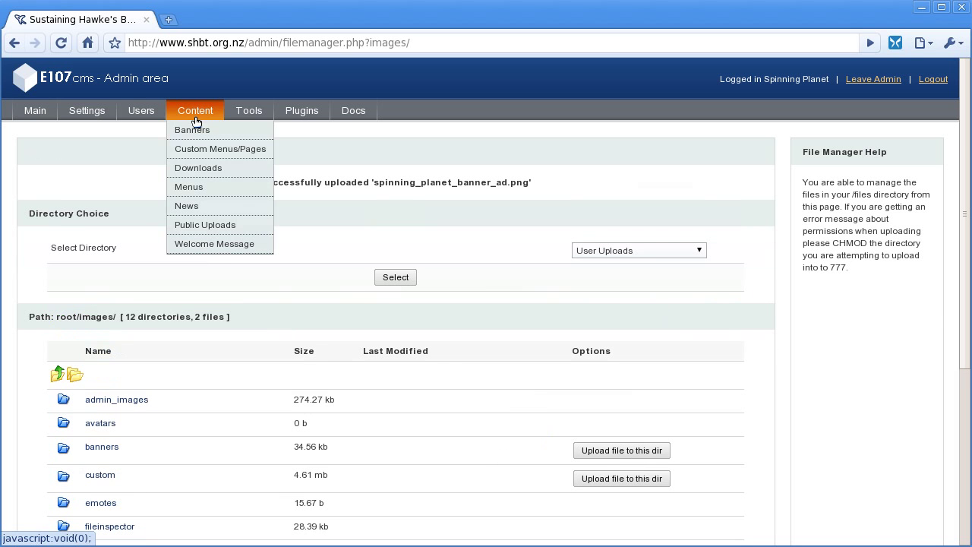
pyautogui.click(196, 130)
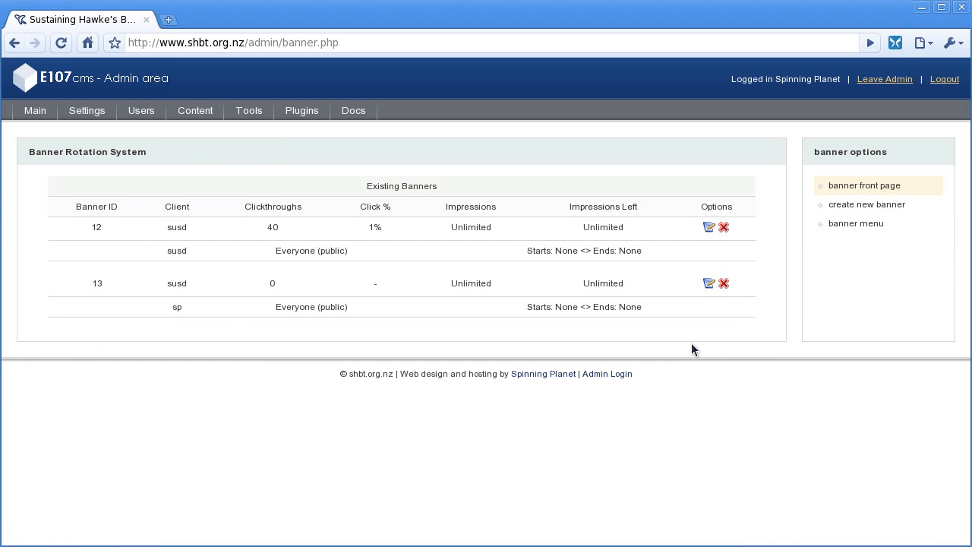
pyautogui.click(708, 283)
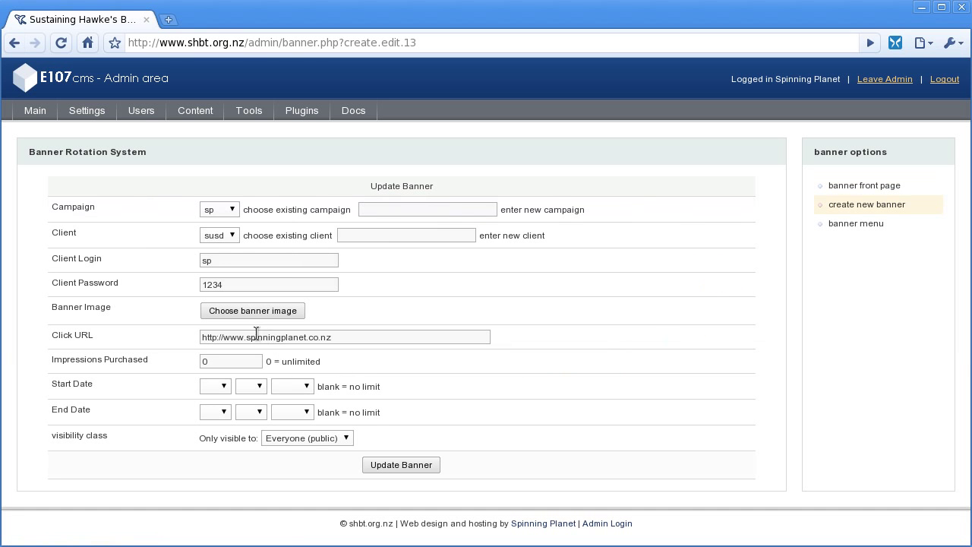
pyautogui.click(235, 240)
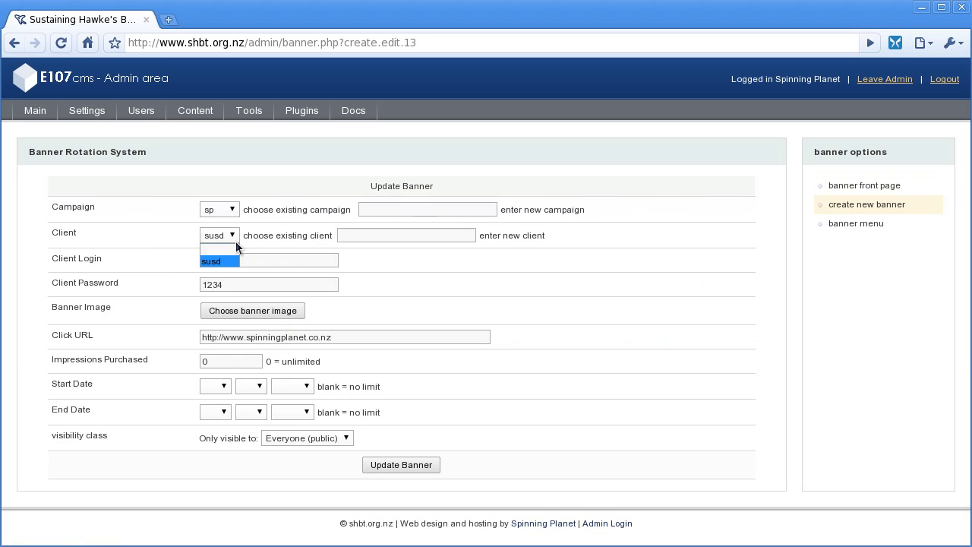
pyautogui.click(235, 241)
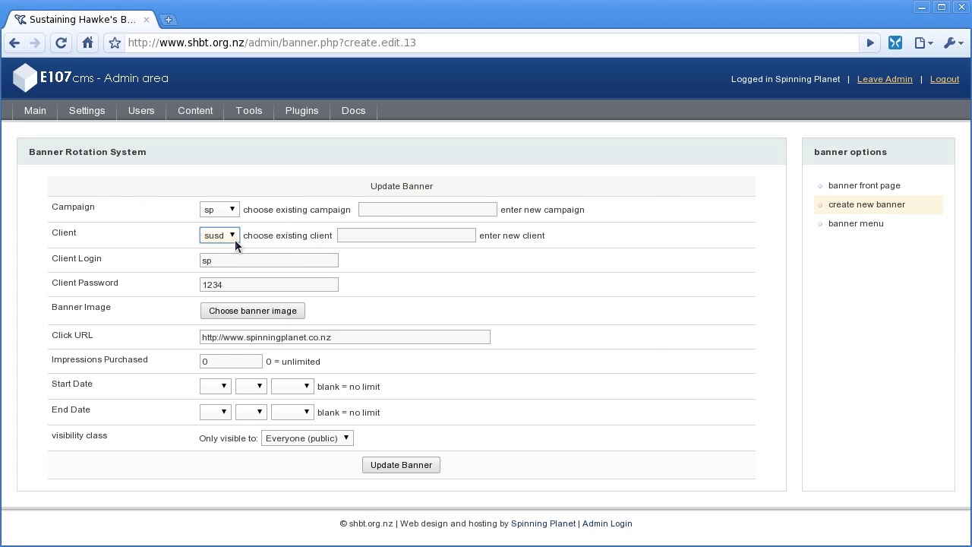
pyautogui.click(378, 236)
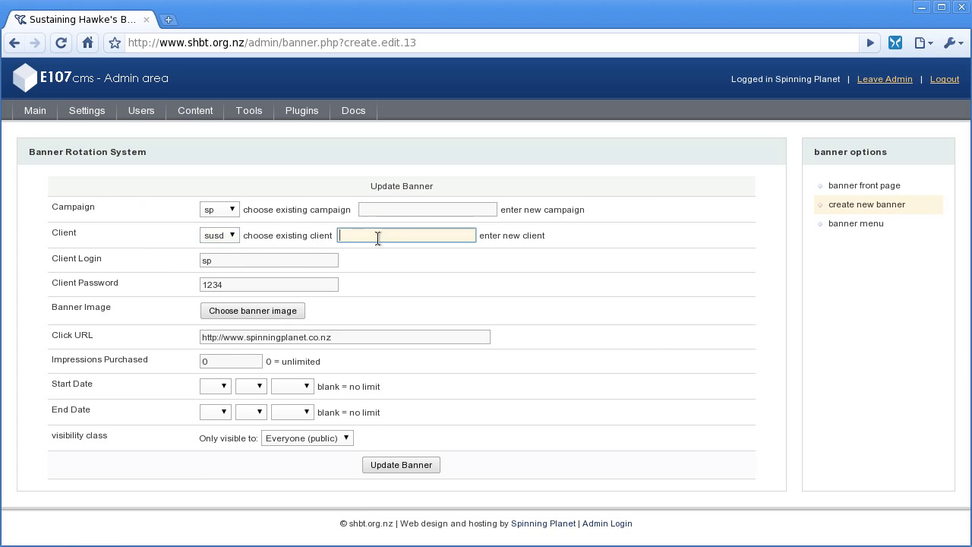
pyautogui.click(230, 236)
pyautogui.click(227, 248)
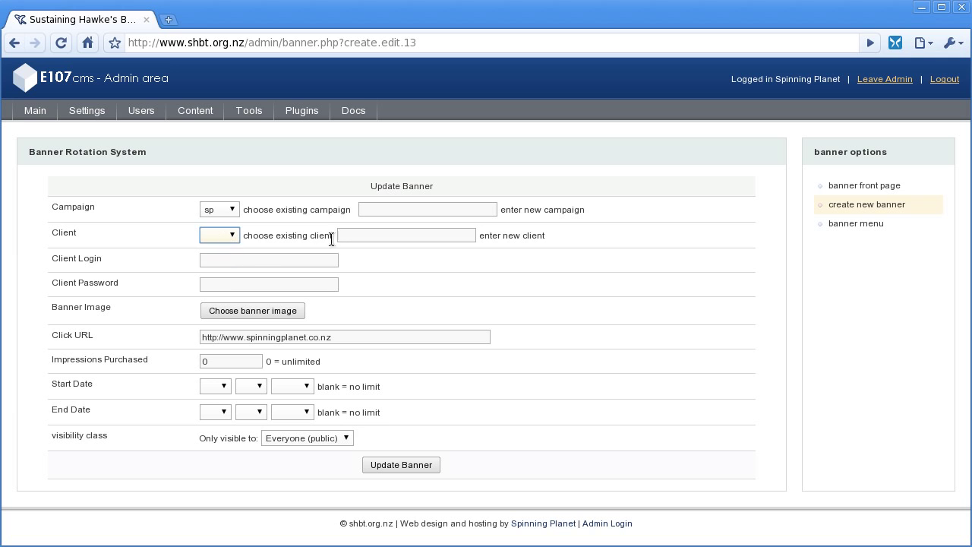
pyautogui.click(341, 236)
pyautogui.write('sp')
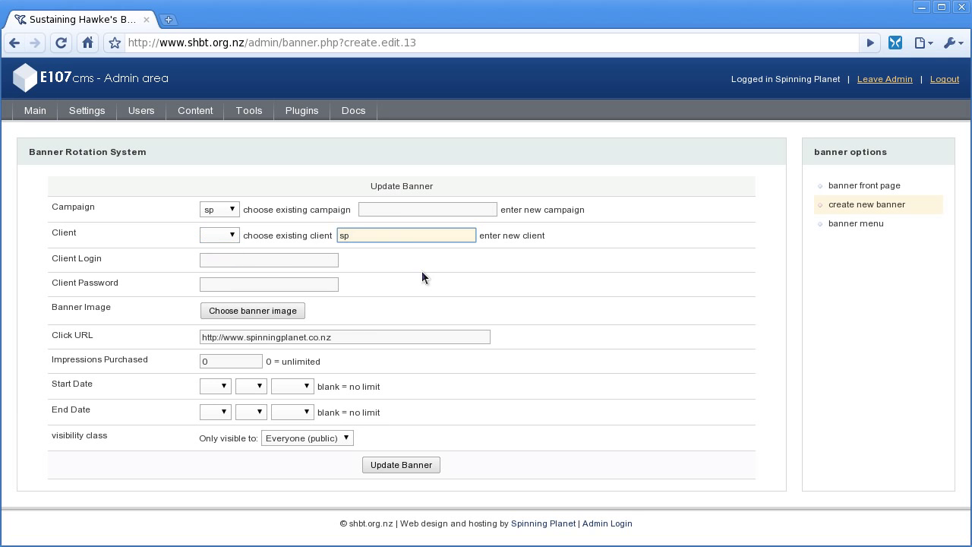
# Step: Enter the new client's login and password, correcting a mistyped password
pyautogui.click(277, 260)
pyautogui.write('s')
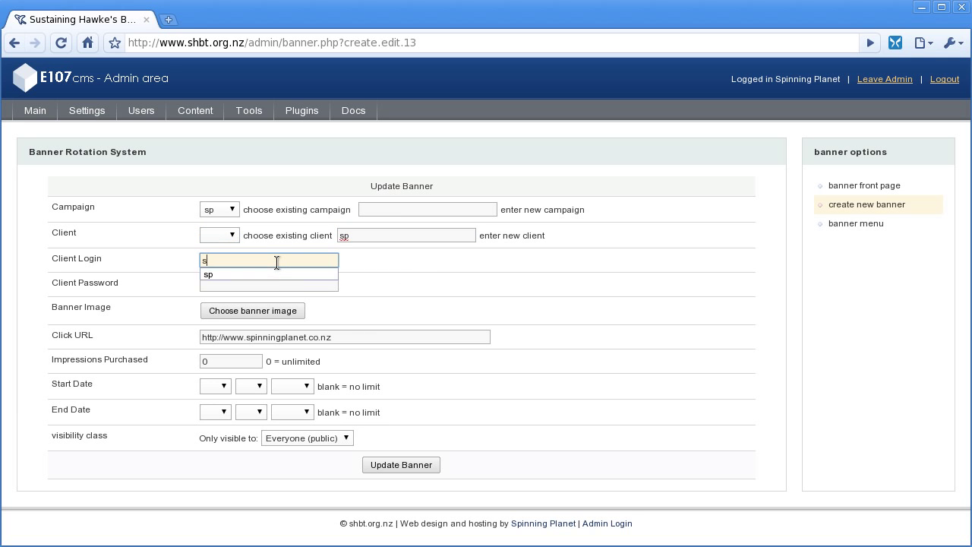
pyautogui.write('p')
pyautogui.press('Tab')
pyautogui.write('12324')
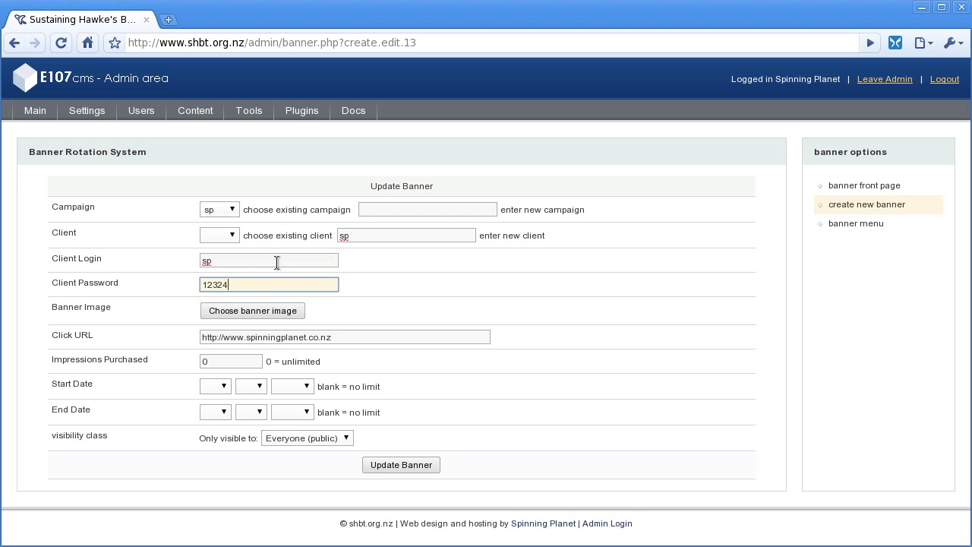
pyautogui.hotkey('ctrl', 'a')
pyautogui.write('1234')
# Step: Choose the Spinning Planet banner image and update banner 13
pyautogui.click(270, 313)
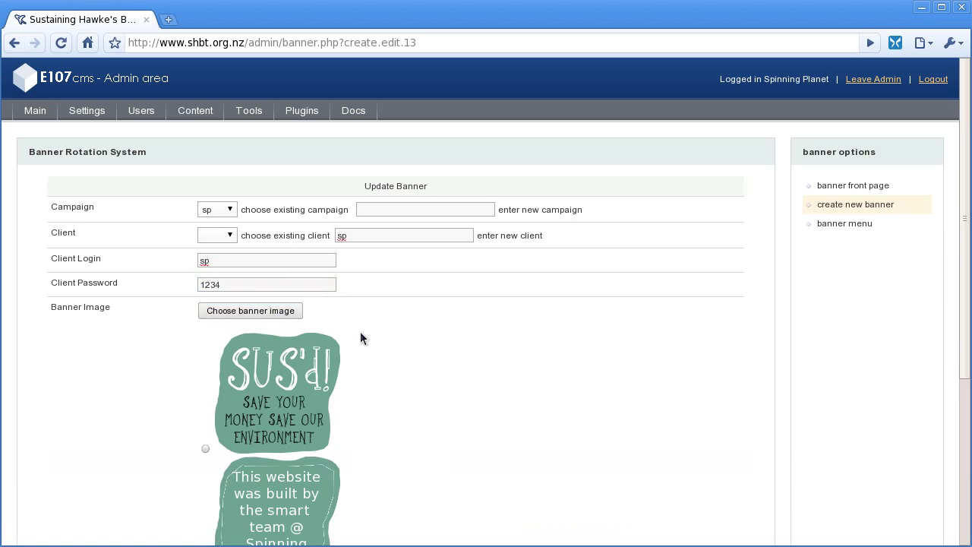
pyautogui.scroll(-3, 538, 394)
pyautogui.click(206, 452)
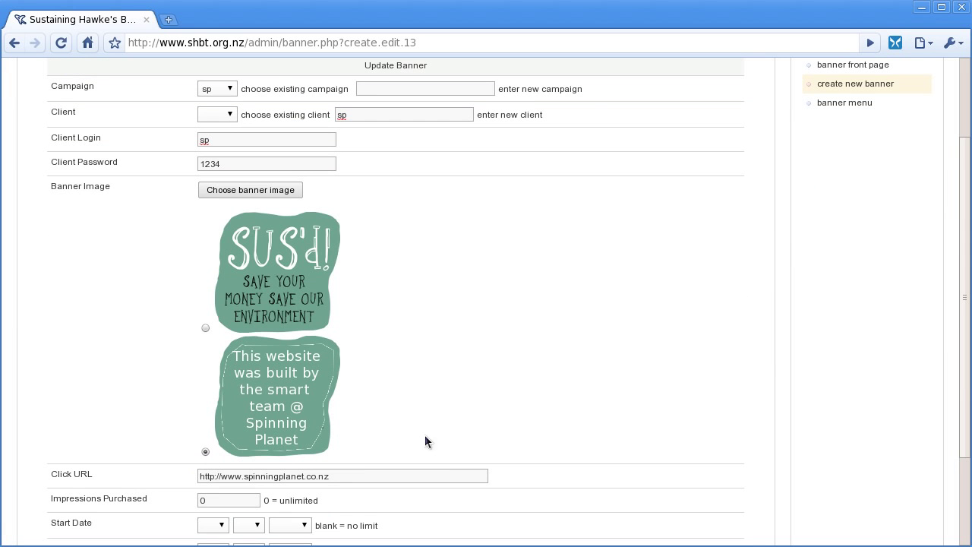
pyautogui.scroll(-3, 492, 377)
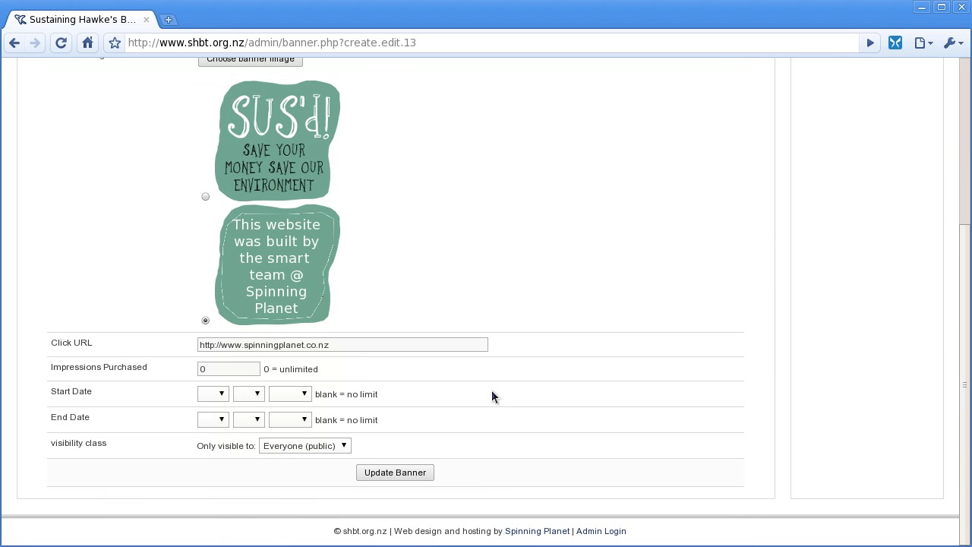
pyautogui.click(402, 472)
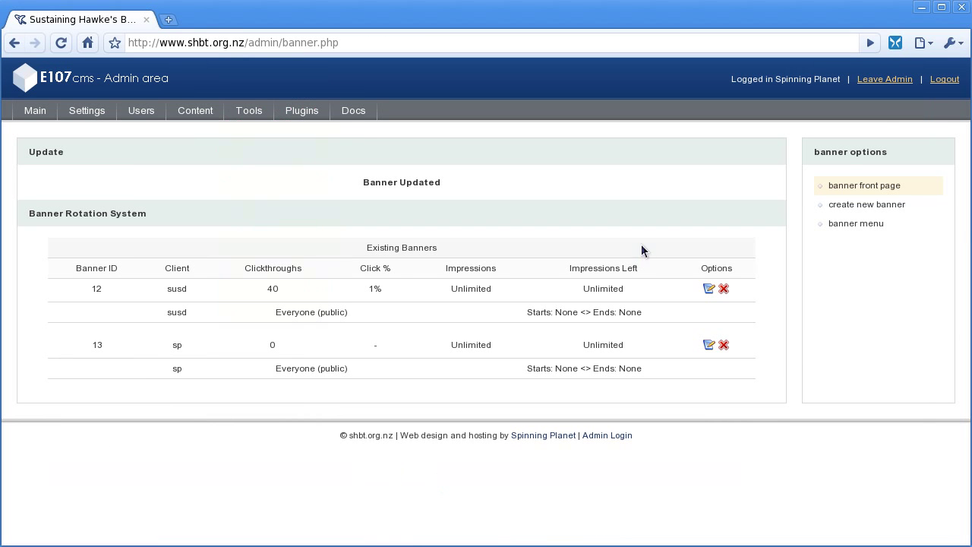
# Step: Leave admin and reload the front page until the Spinning Planet ad replaces the Sus'd ad
pyautogui.click(874, 79)
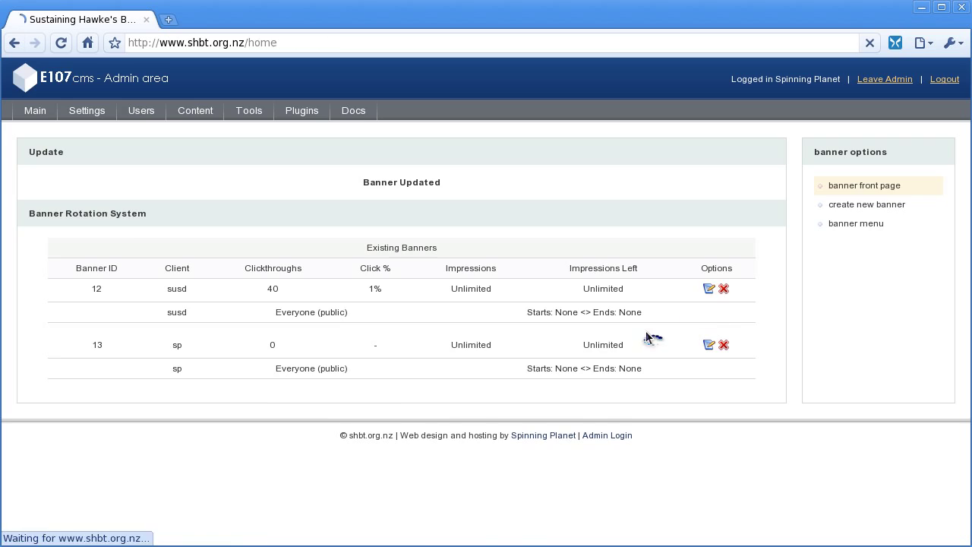
pyautogui.scroll(-2, 646, 333)
pyautogui.scroll(-2, 646, 334)
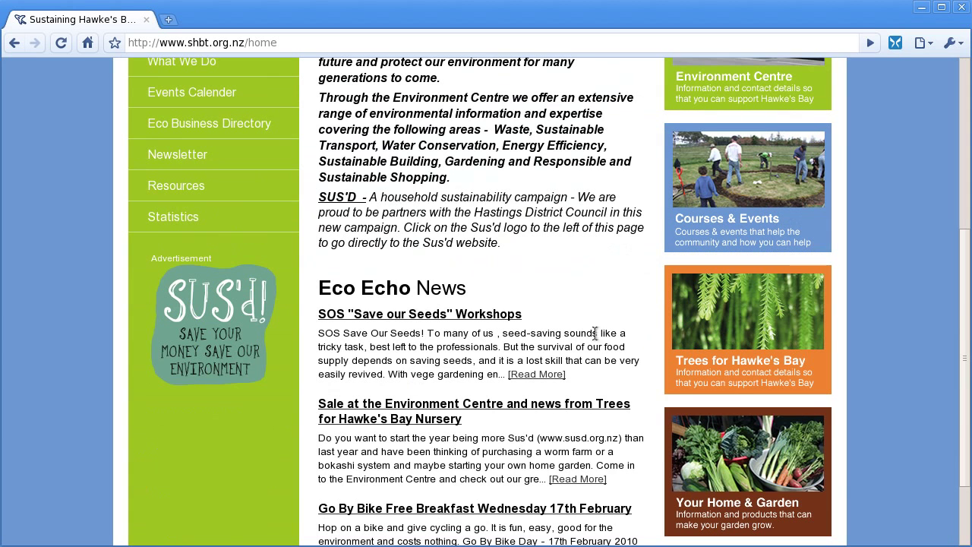
pyautogui.click(560, 385)
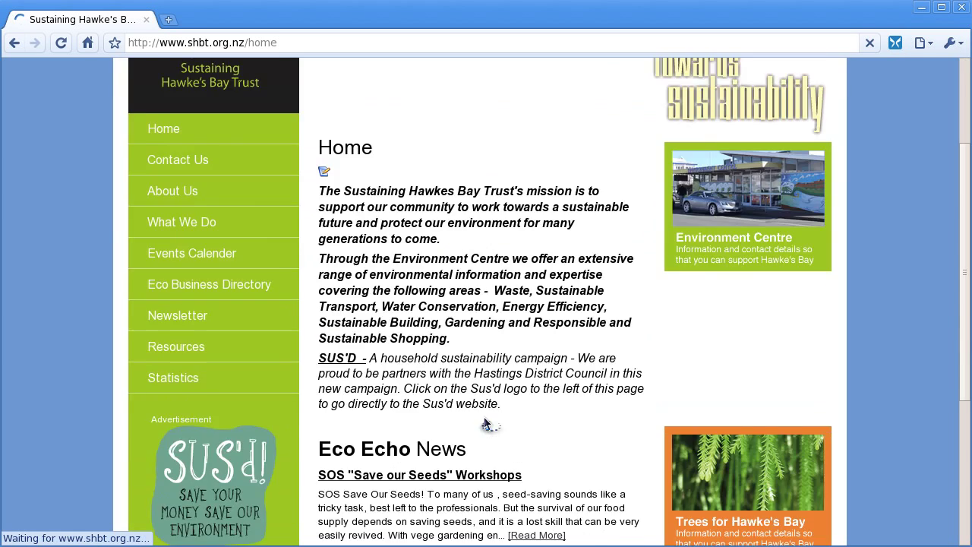
pyautogui.scroll(-2, 486, 421)
pyautogui.click(483, 423)
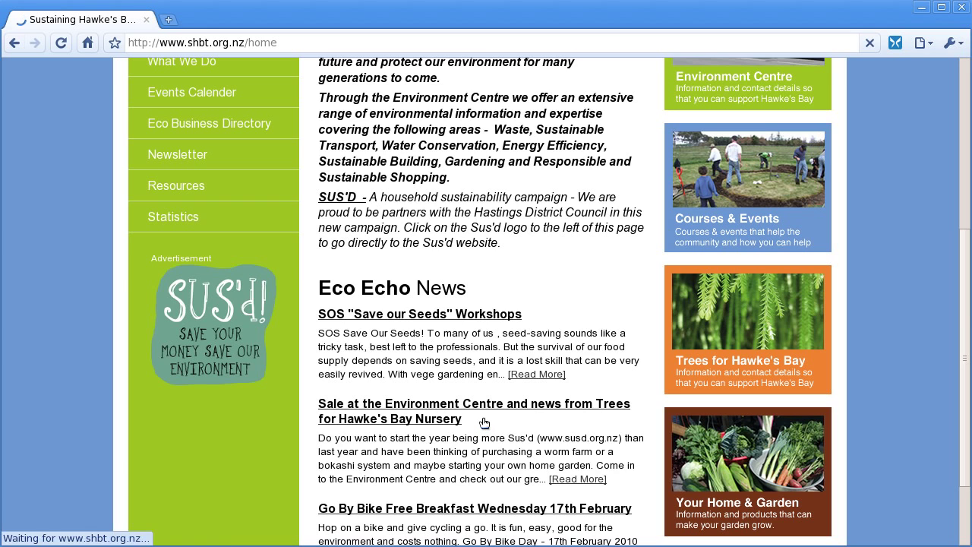
pyautogui.scroll(-2, 484, 418)
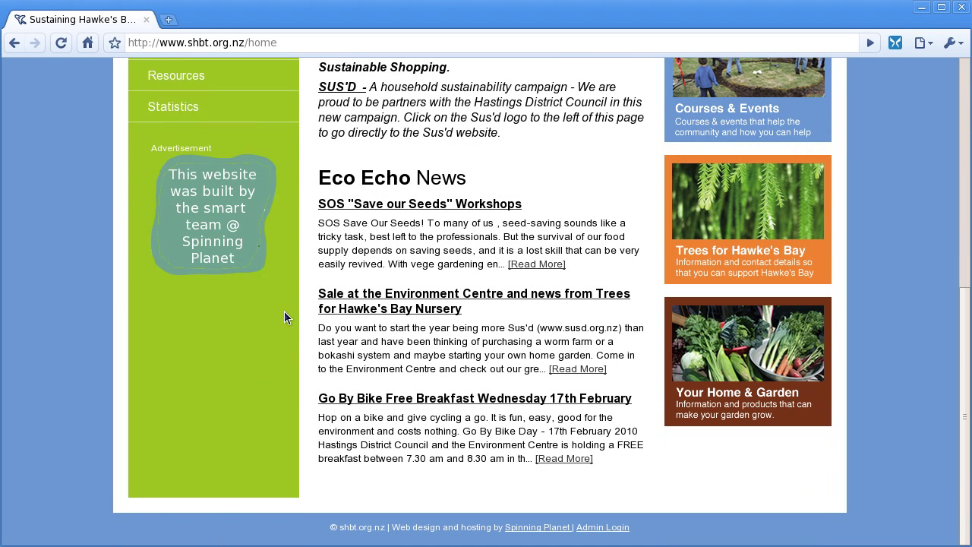